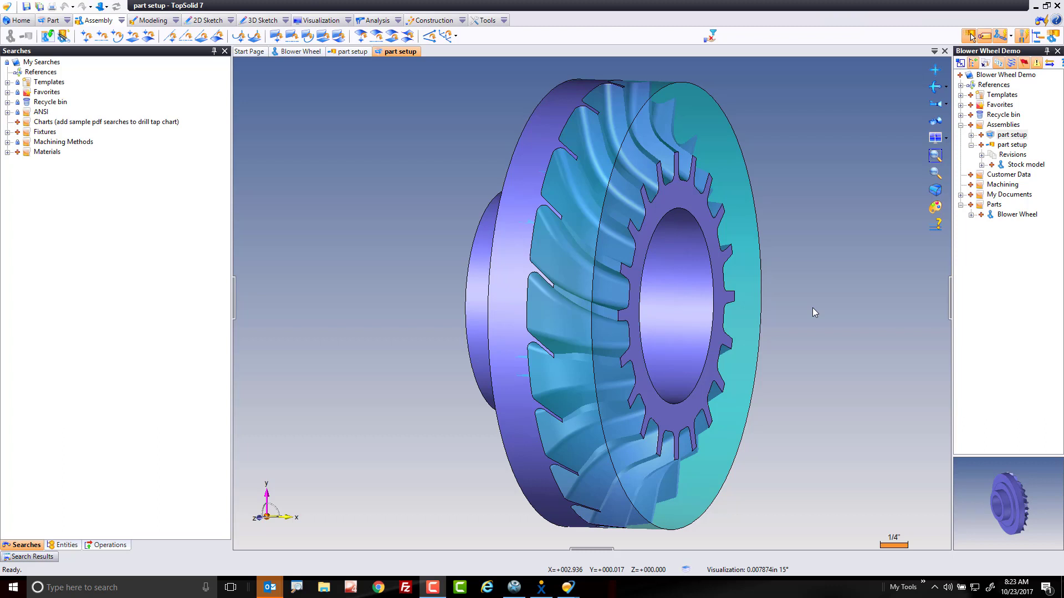
Step: Create a new machining document from the Blank Template in the project's Machining folder
click(994, 187)
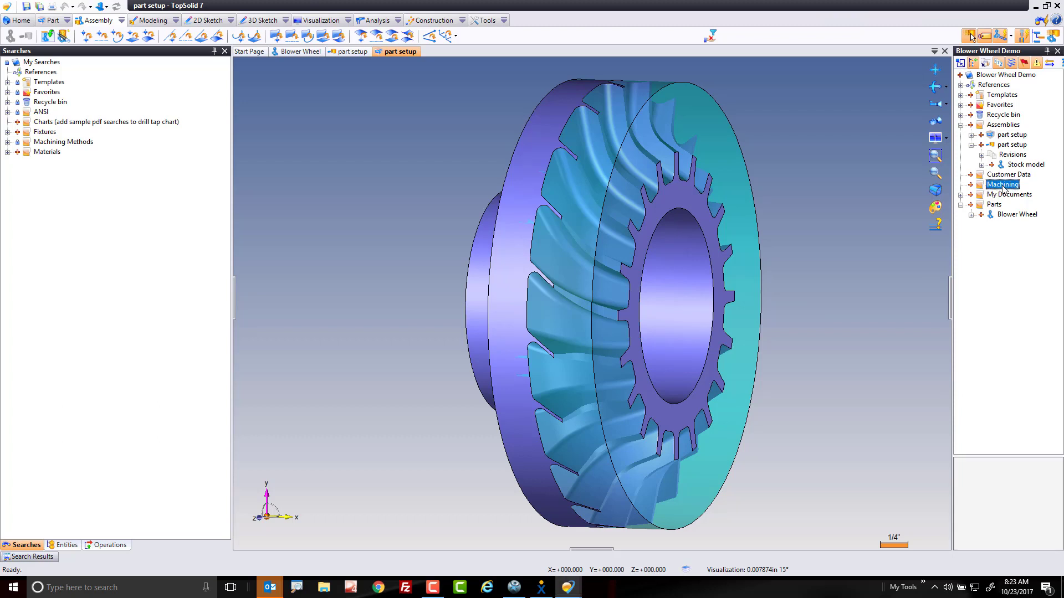
right_click(1004, 189)
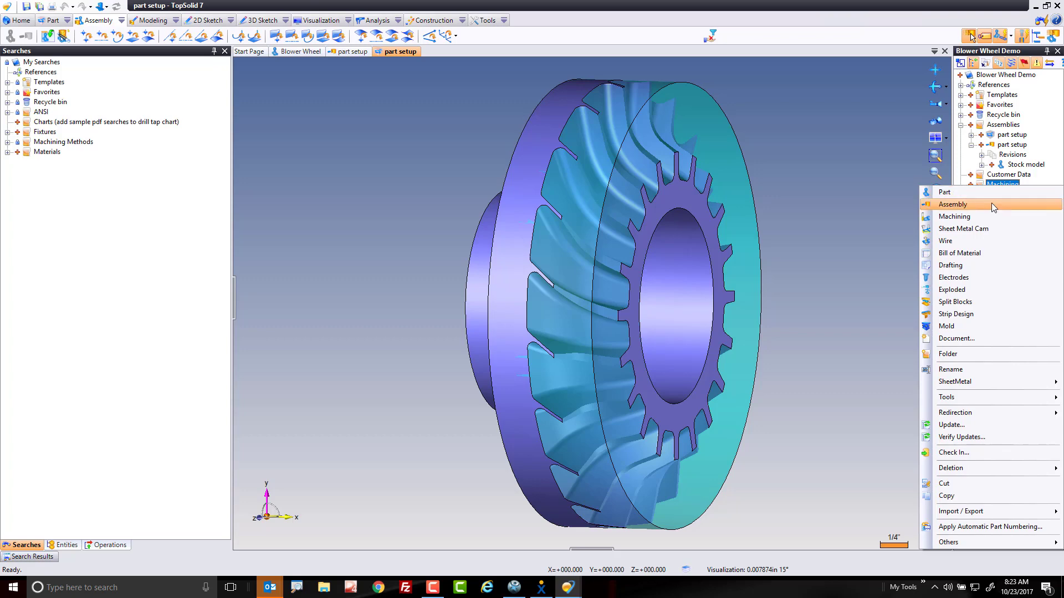
click(983, 215)
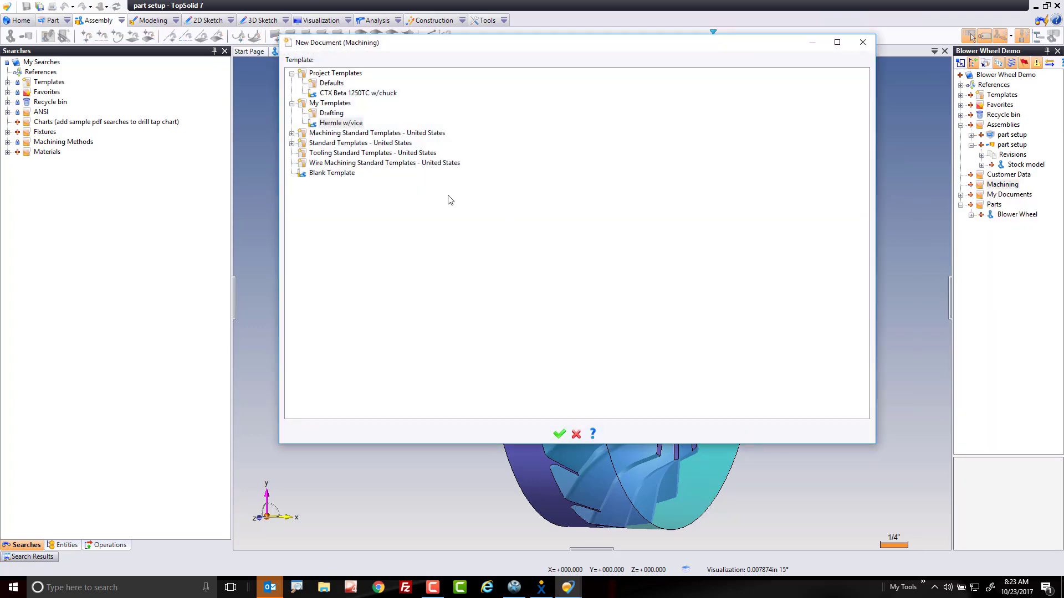
click(332, 173)
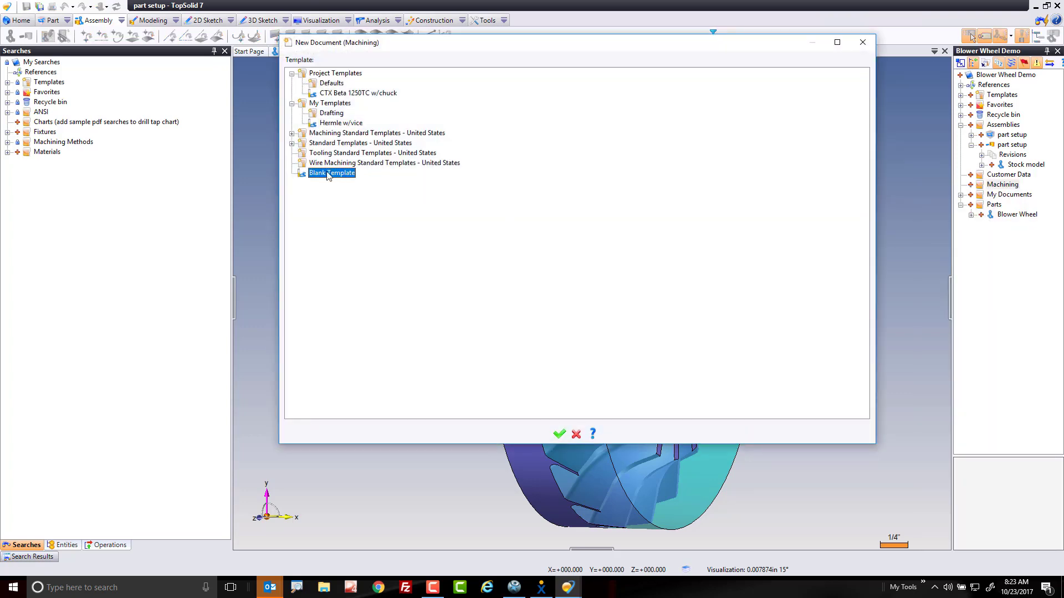
click(560, 434)
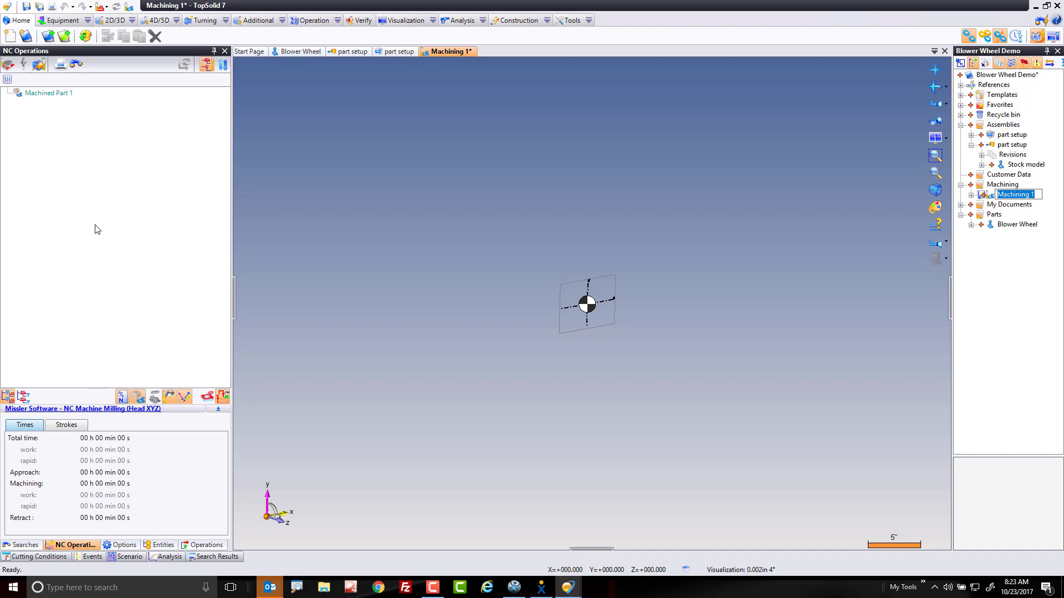
Step: Select the GILDEMEISTER CTX BETA 1250 TC machine, filtering all machine sources for milling, drilling and turning
click(53, 23)
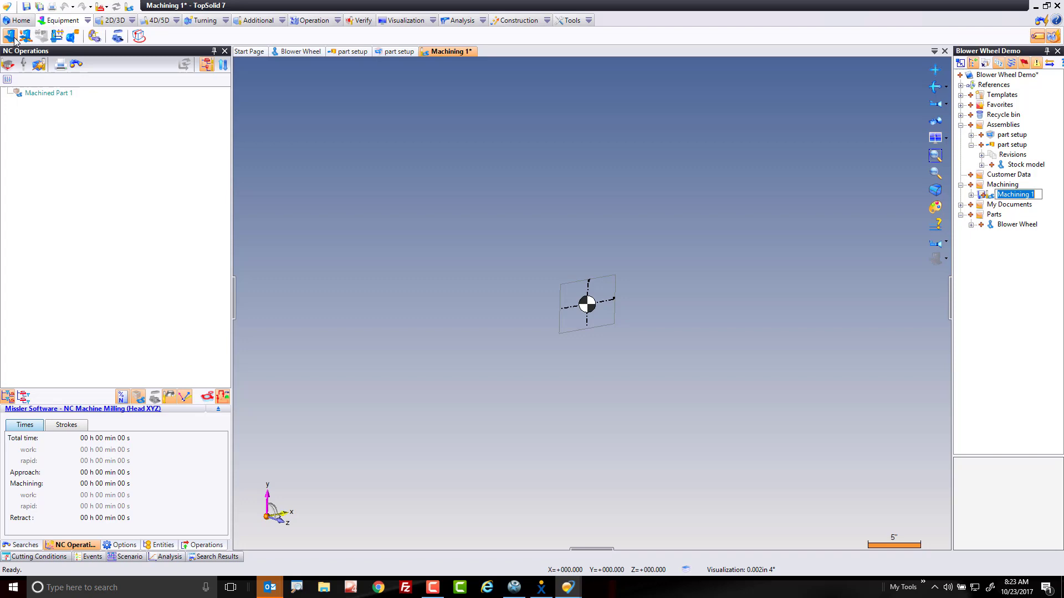
click(11, 36)
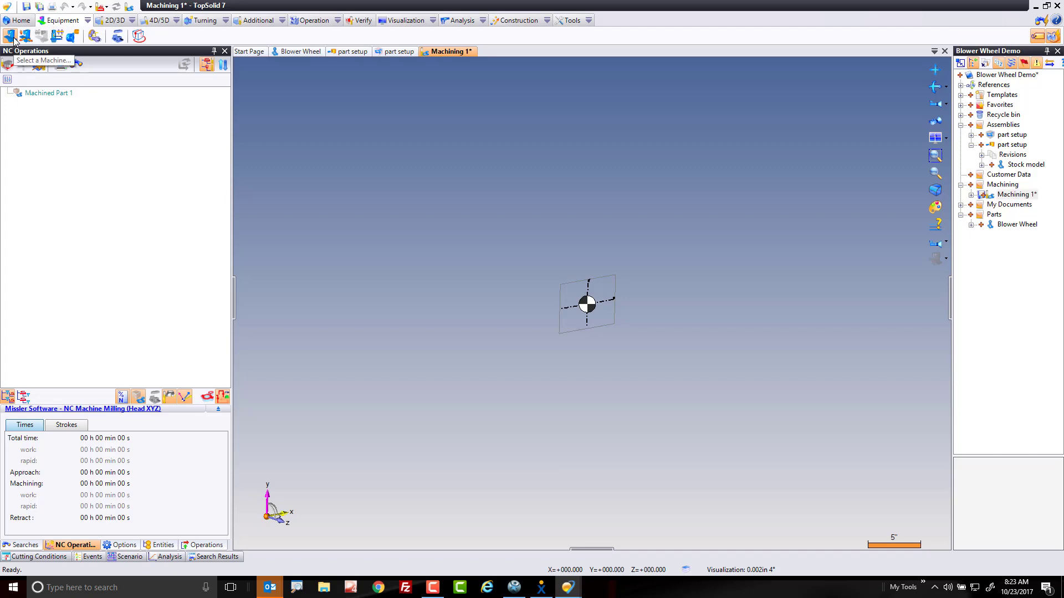
click(11, 37)
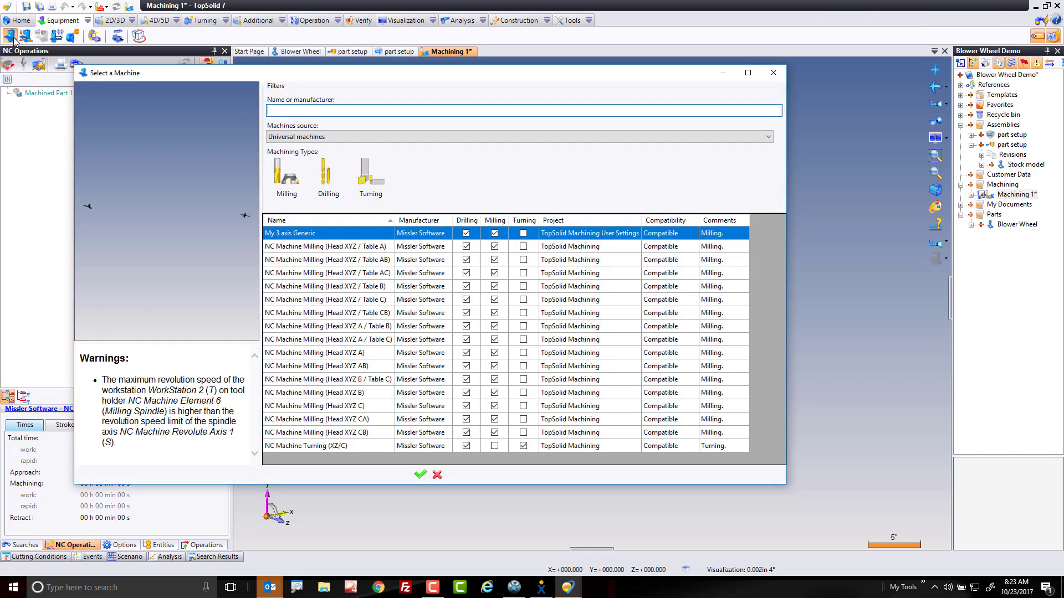
click(302, 136)
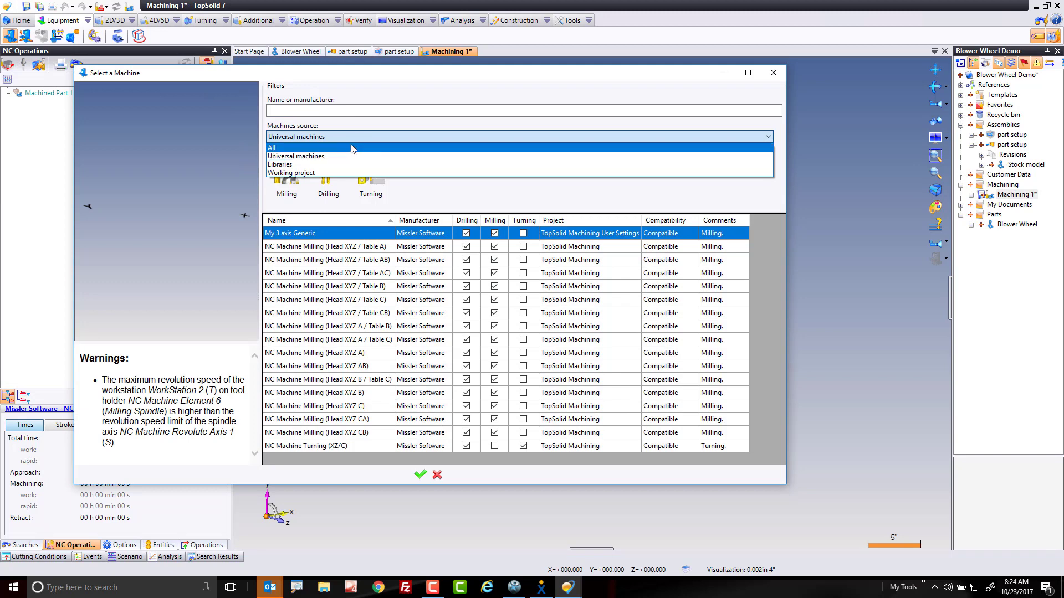
click(350, 147)
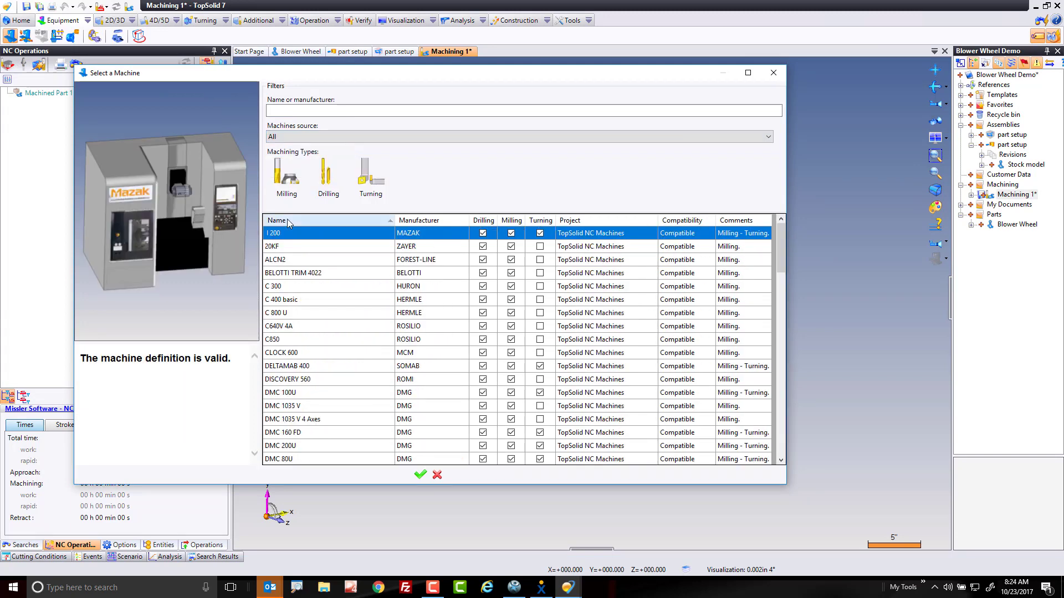
click(288, 177)
click(328, 197)
click(372, 194)
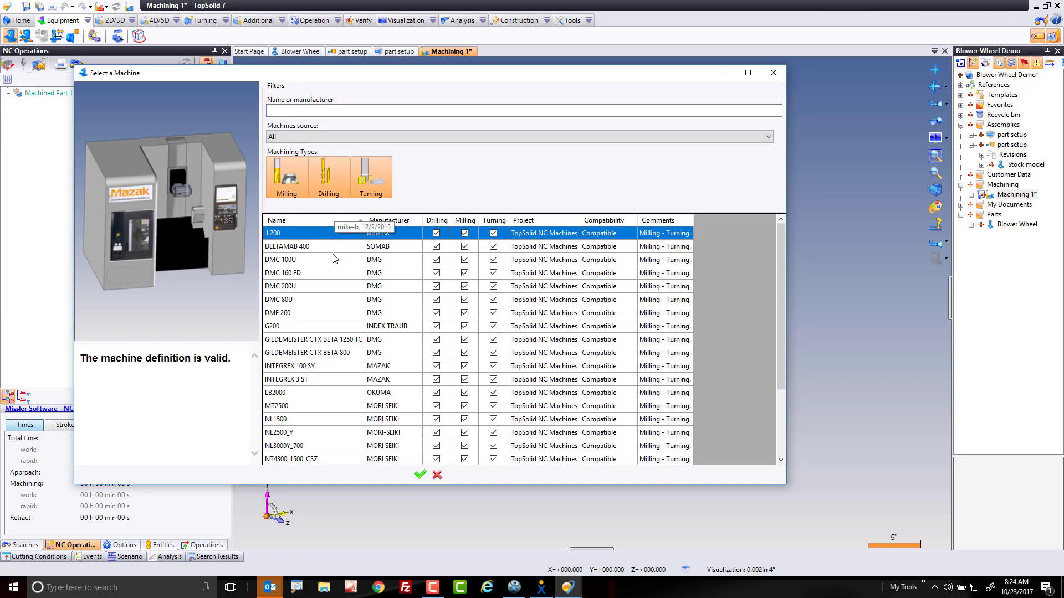
click(317, 340)
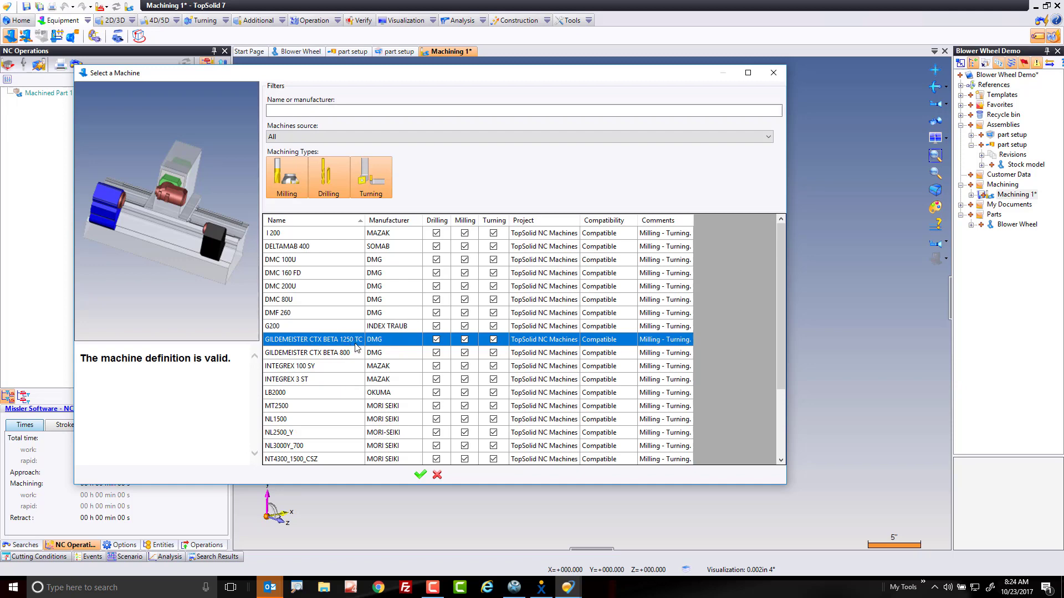
click(421, 475)
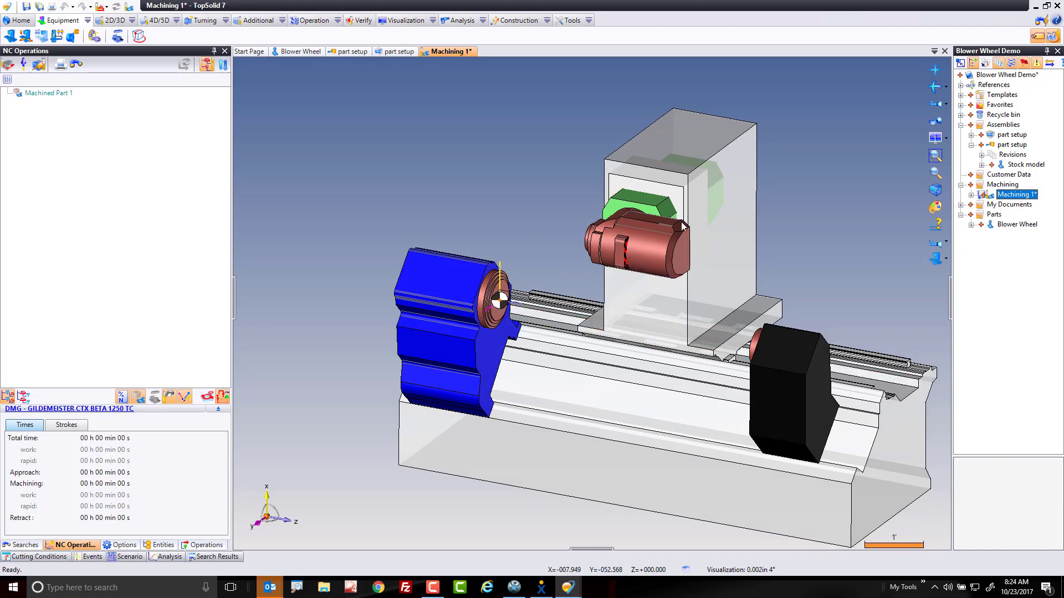
Step: Include the 3 Jaw Rohm Chuck from the referenced Chucks library in the machining document
click(962, 86)
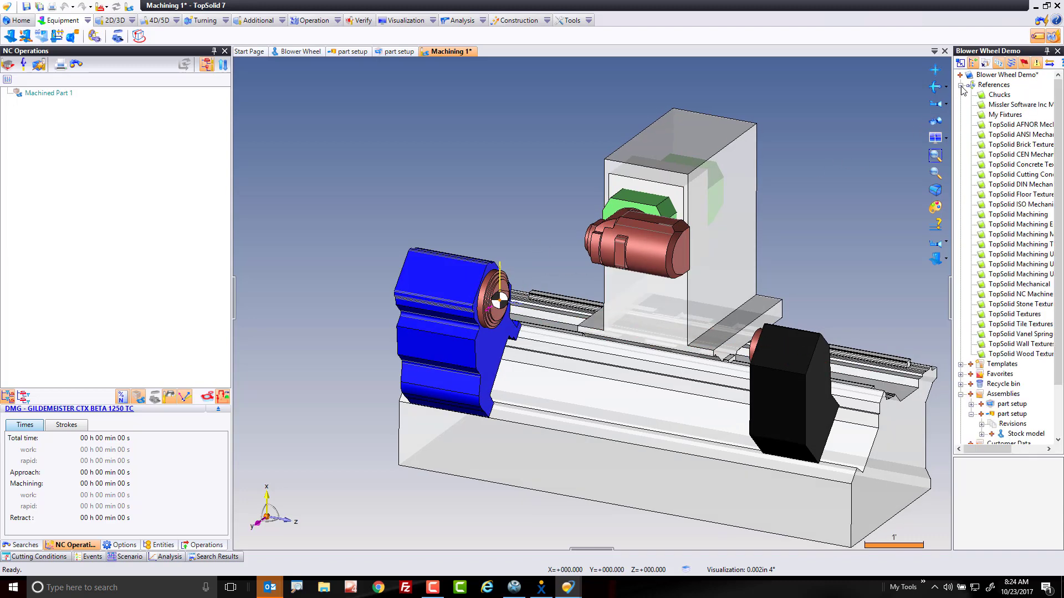
click(1000, 97)
double_click(1001, 96)
click(960, 75)
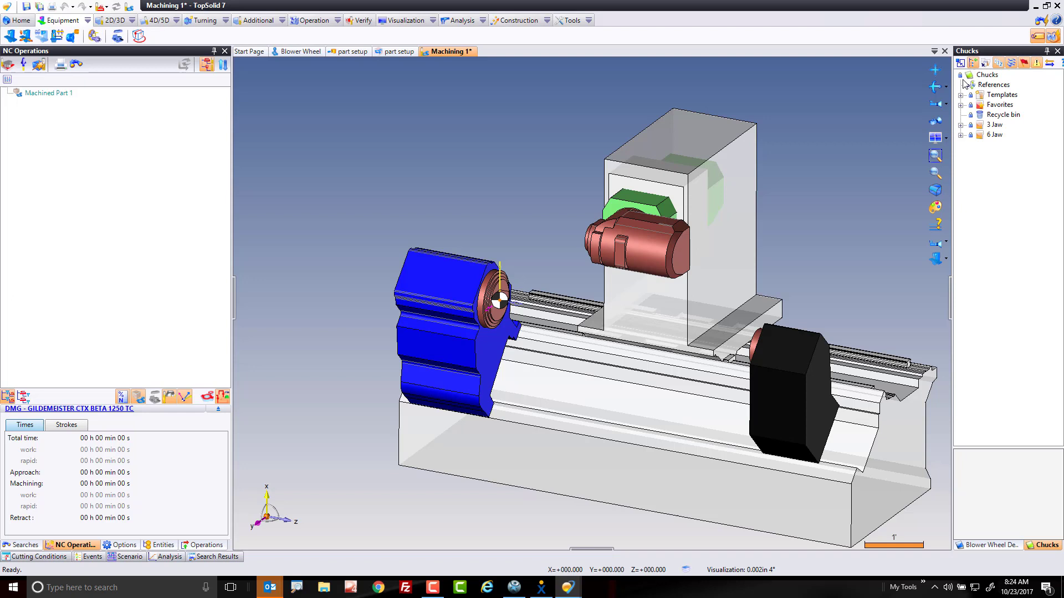
click(960, 125)
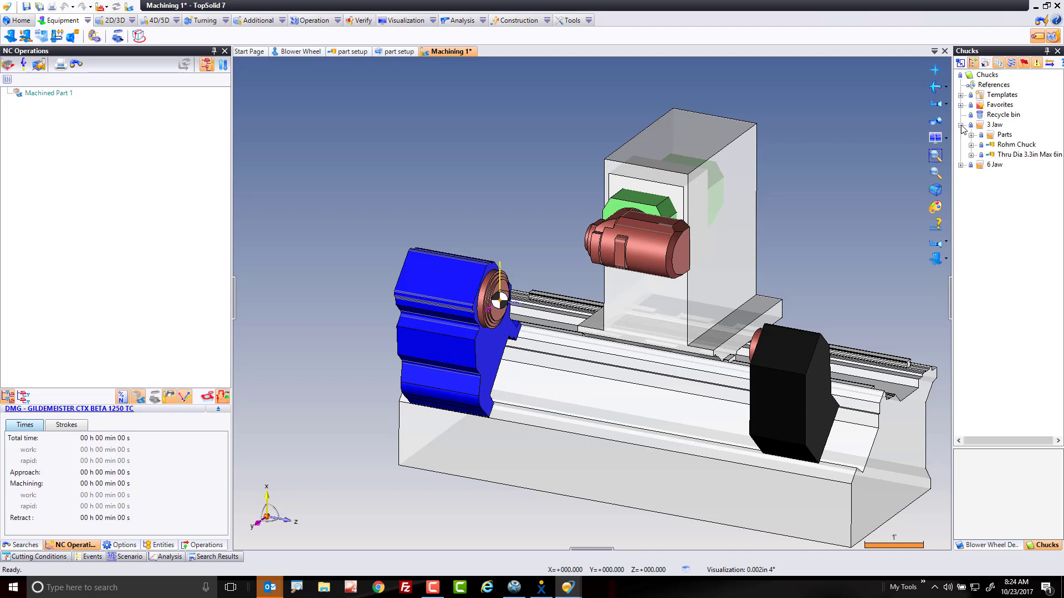
click(1019, 144)
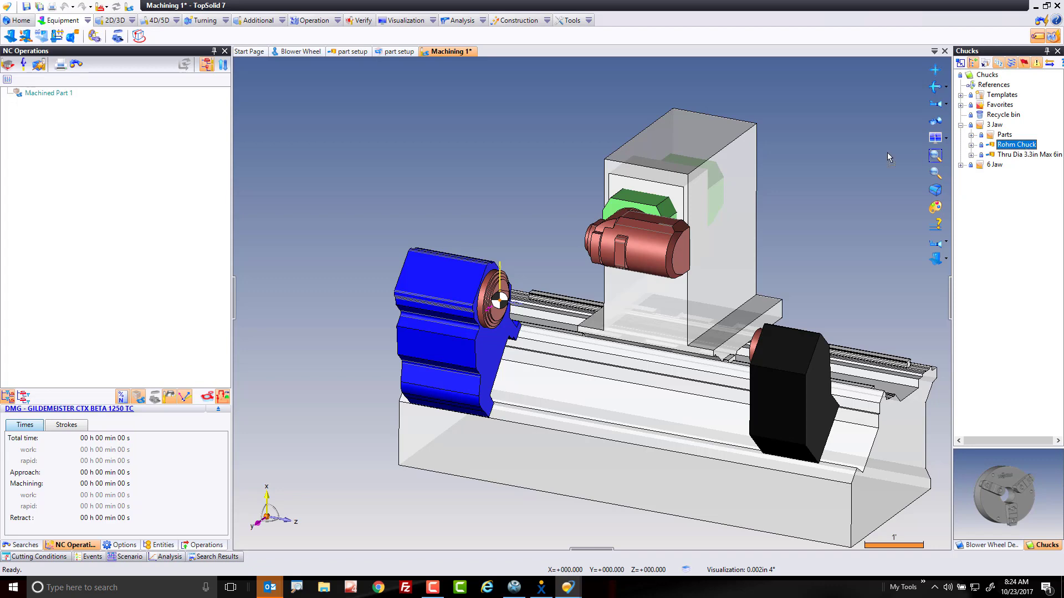
drag(541, 200, 533, 197)
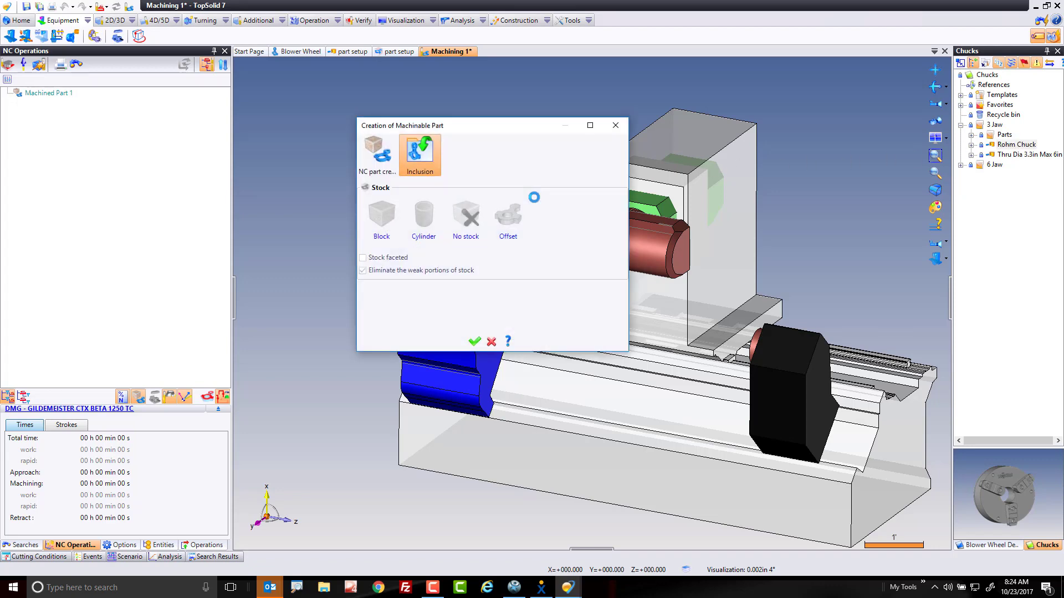
click(474, 341)
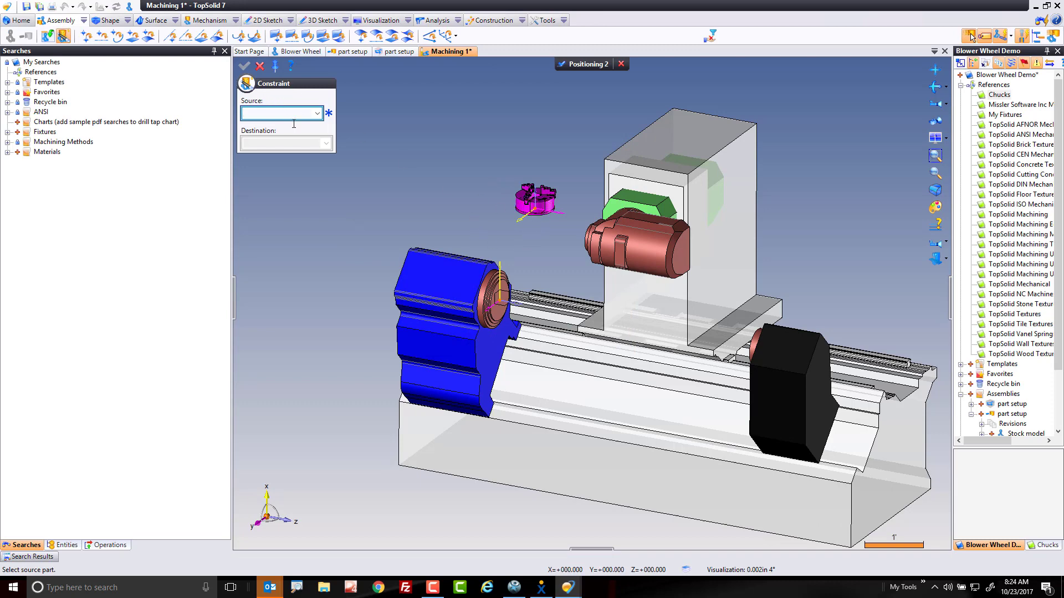
Step: Constrain the Rohm chuck's main frame onto the frame at the center of the main spindle face
scroll(542, 210, up, 3)
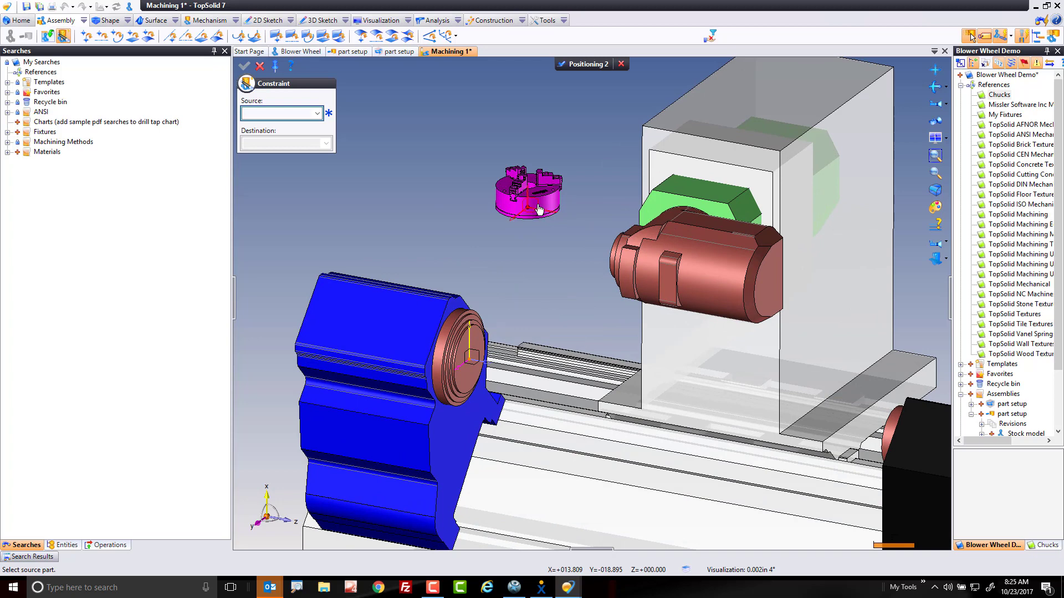
click(539, 209)
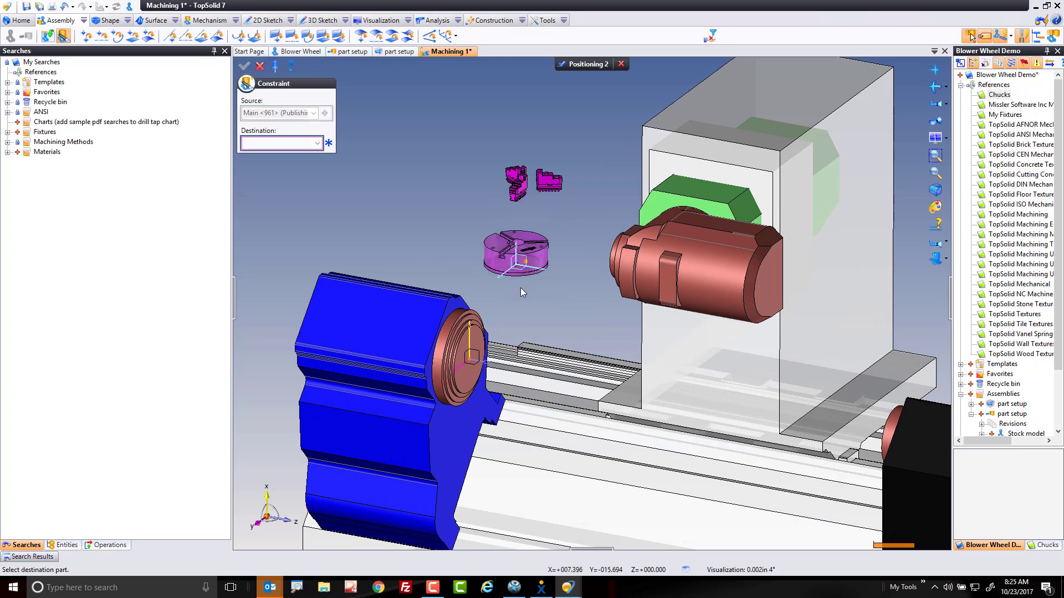
click(479, 365)
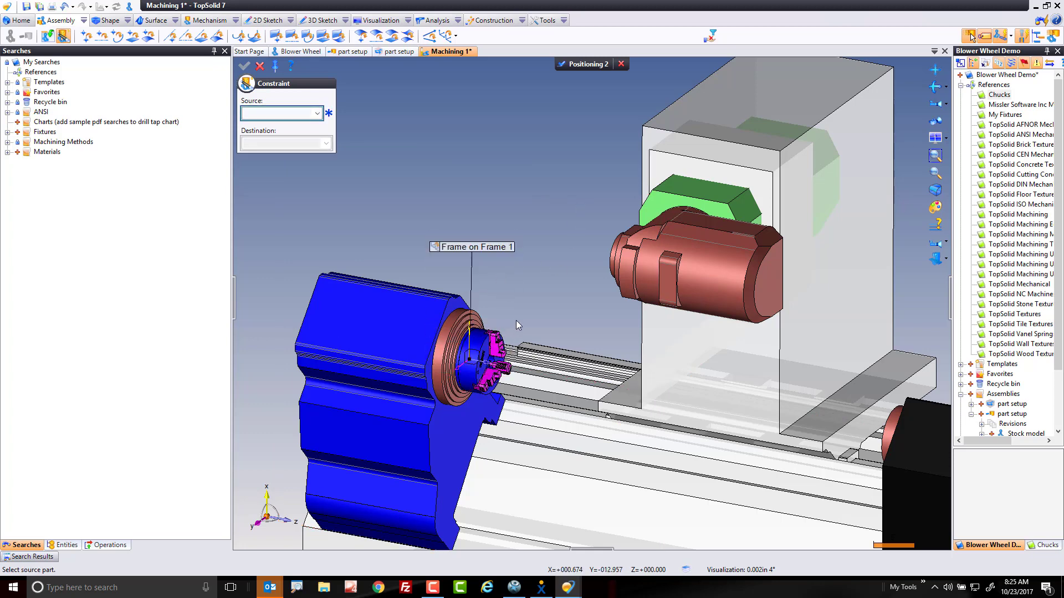
Step: Move the chuck jaws outward, finish the positioning and attach the chuck to the Main Spindle machine element
scroll(476, 366, up, 3)
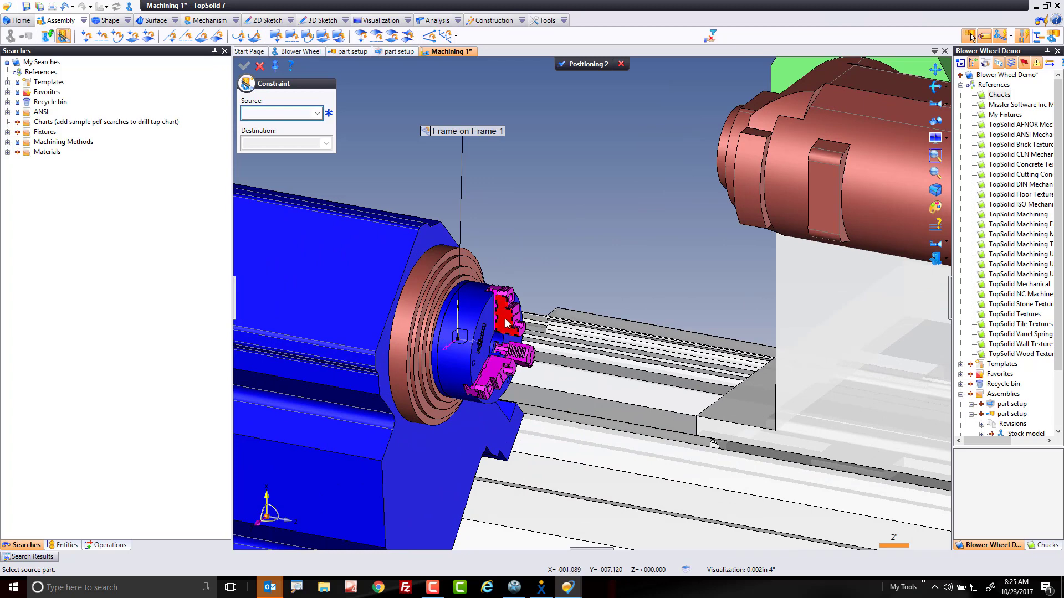
drag(510, 316, 546, 265)
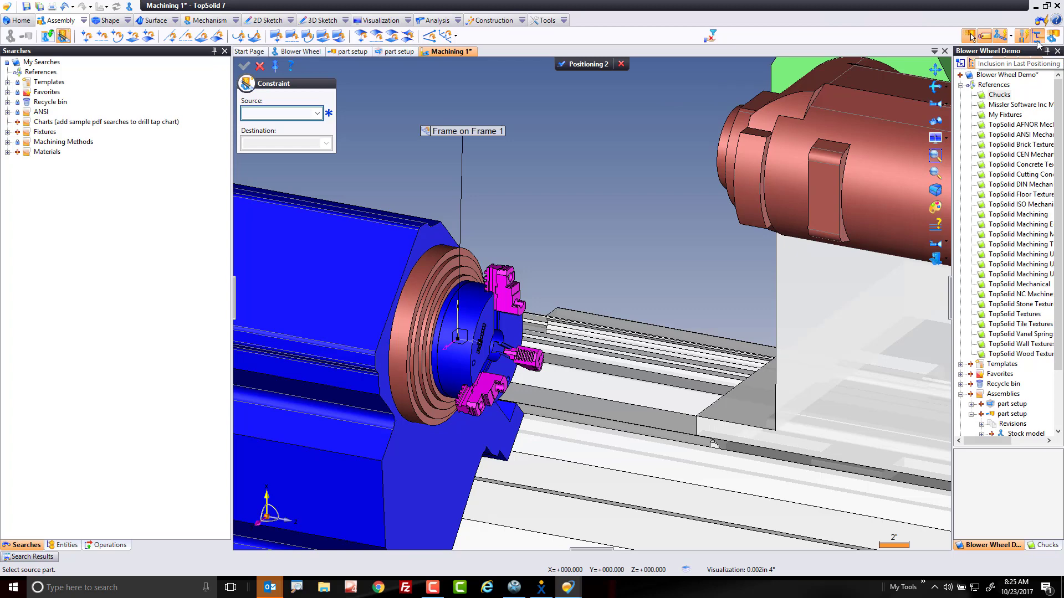
click(581, 65)
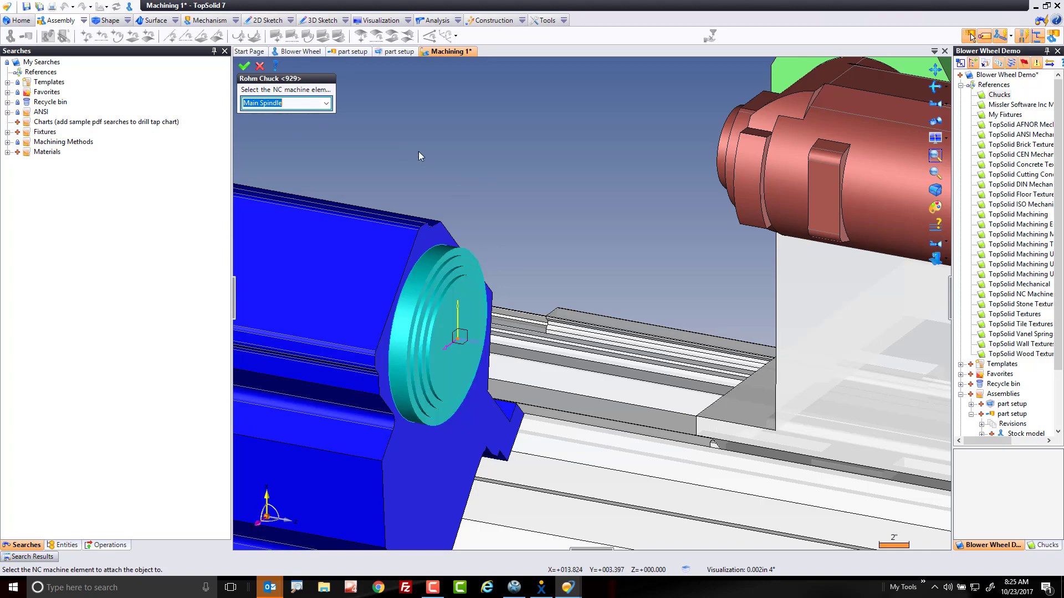
click(242, 68)
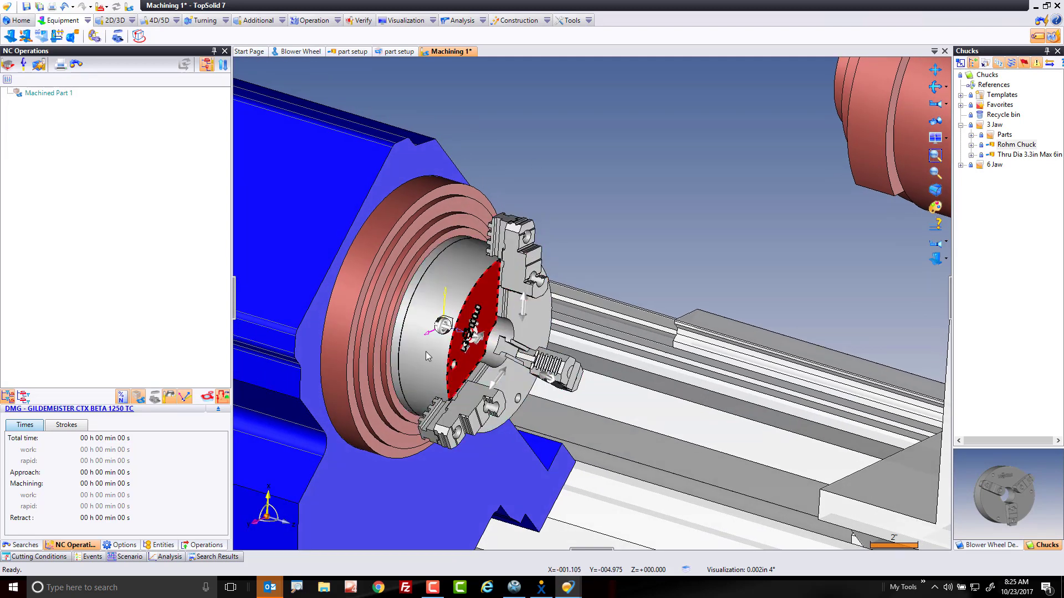
Step: Hide the mechanism's joints in the machining document and return to the NC operations list
click(162, 545)
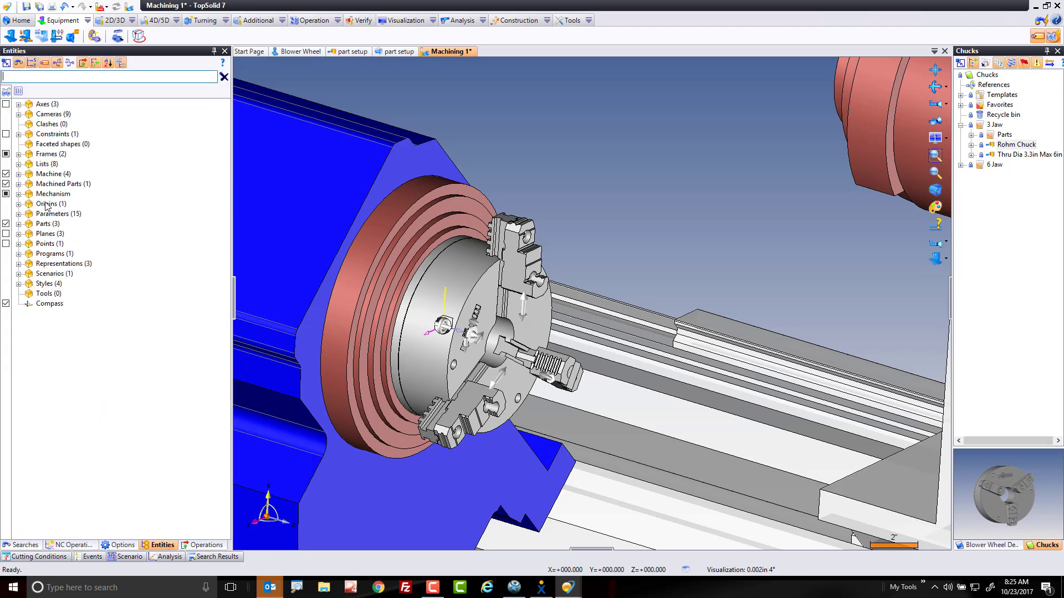
click(19, 194)
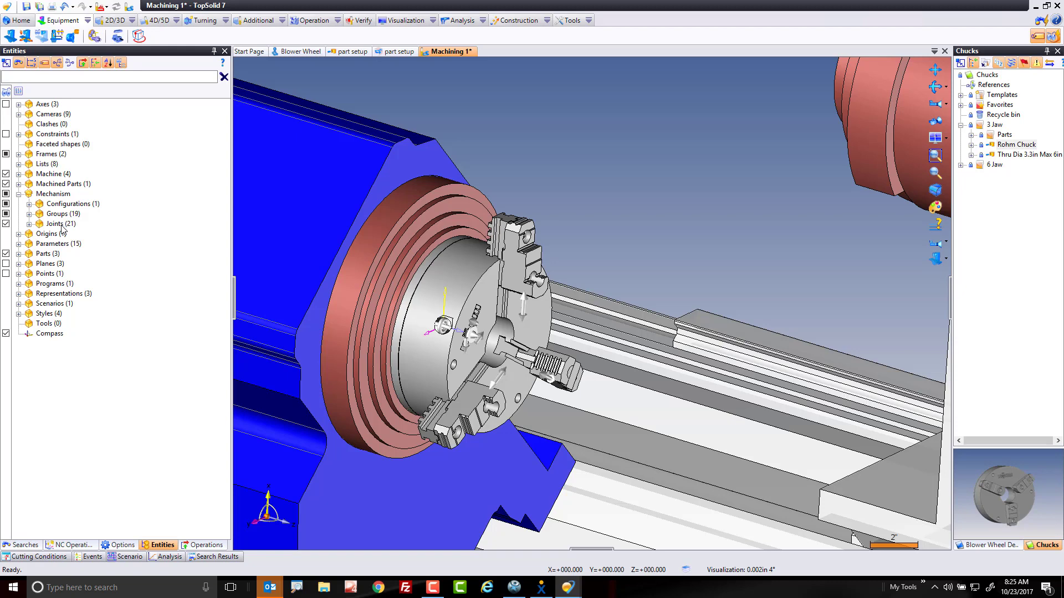
click(6, 225)
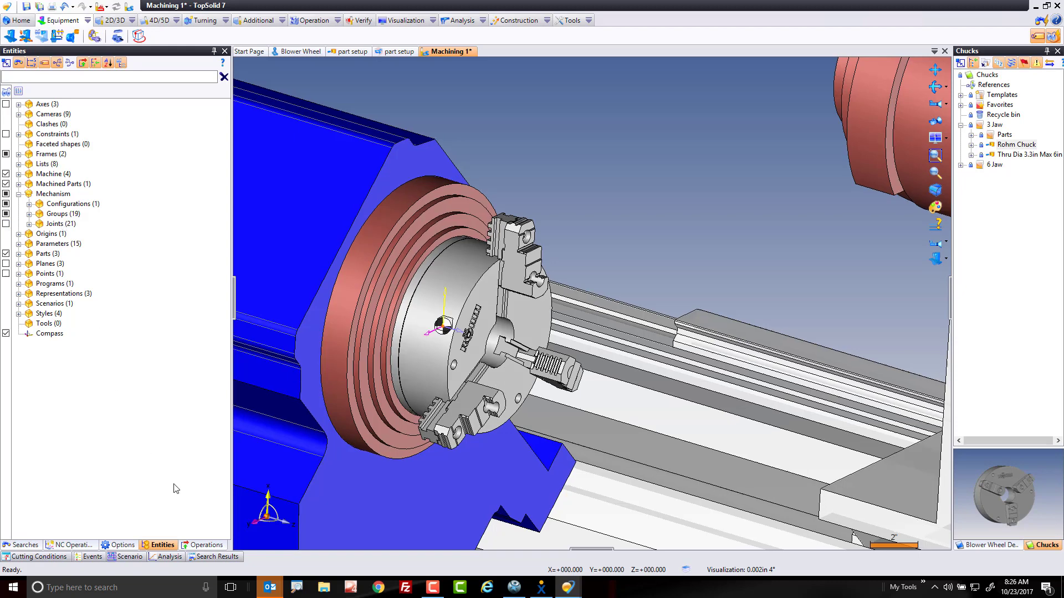
click(201, 546)
click(95, 547)
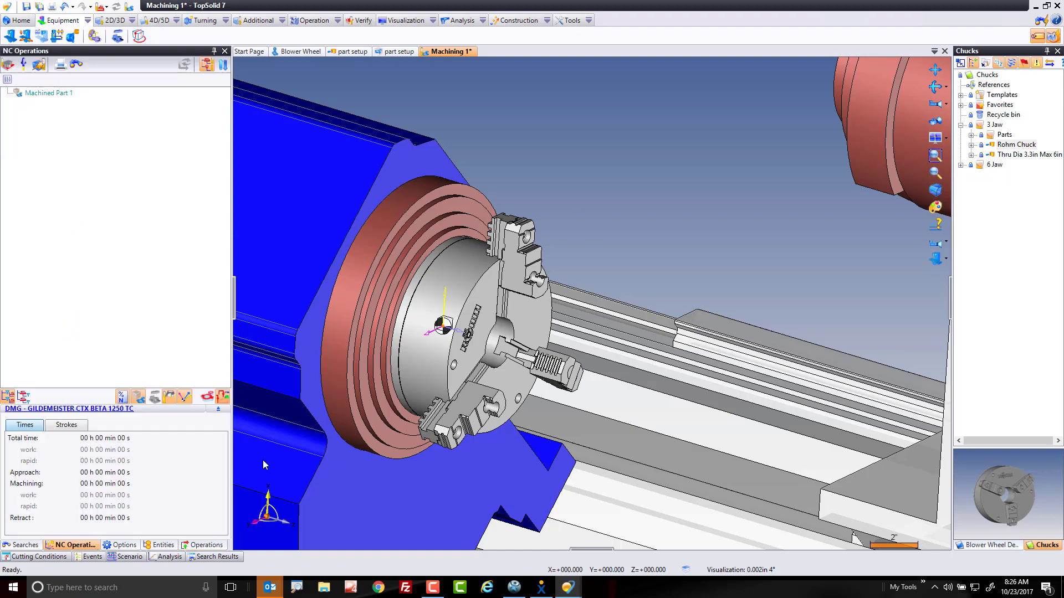
Step: Bring the part setup from the Blower Wheel Demo project's Assemblies folder into the machining document as a machinable part with faceted stock
scroll(667, 207, down, 5)
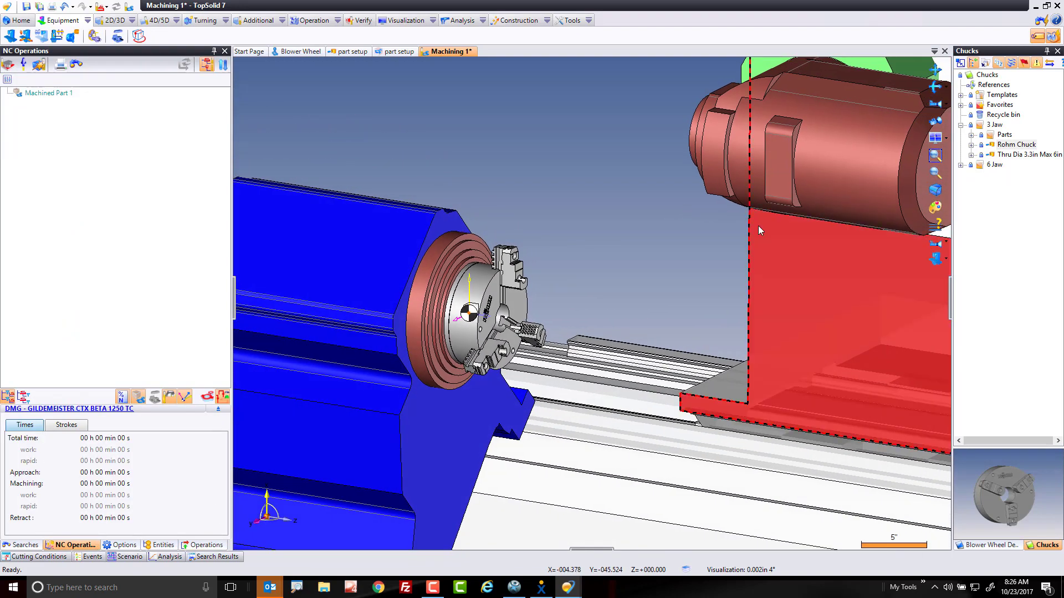
click(1057, 51)
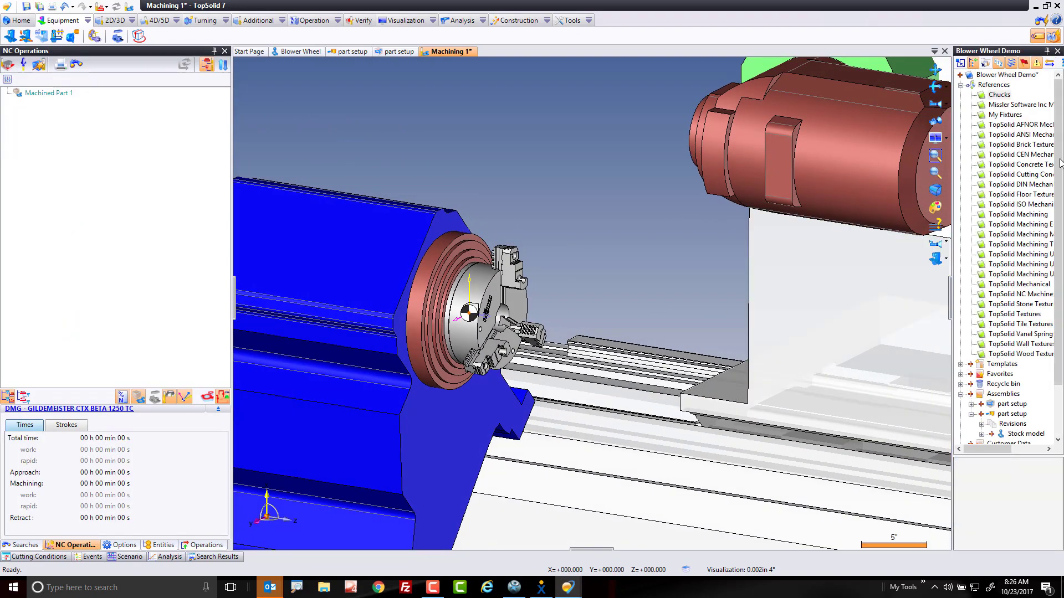
click(961, 84)
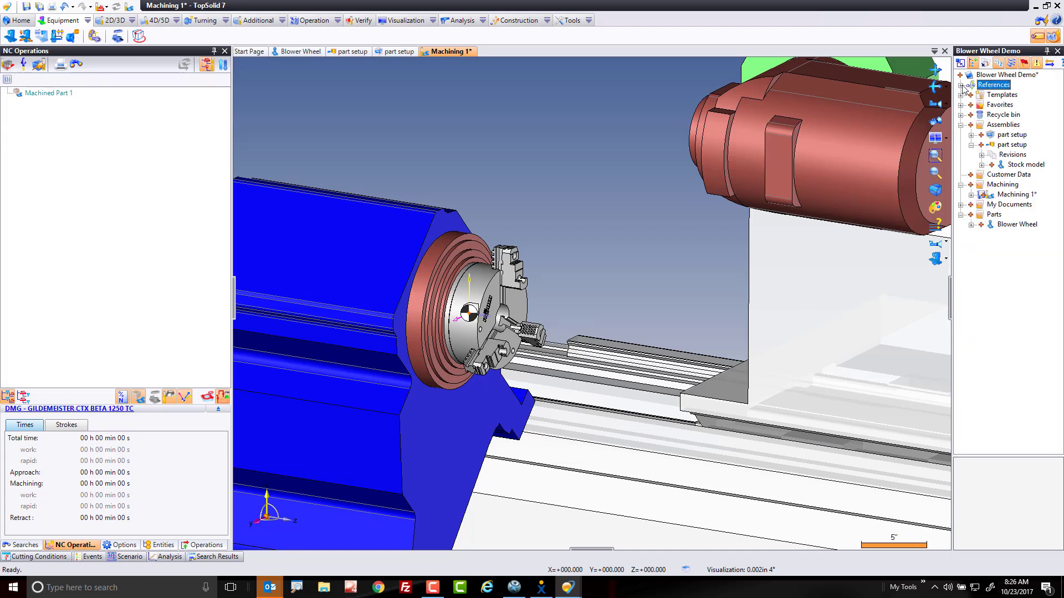
click(971, 144)
click(1012, 135)
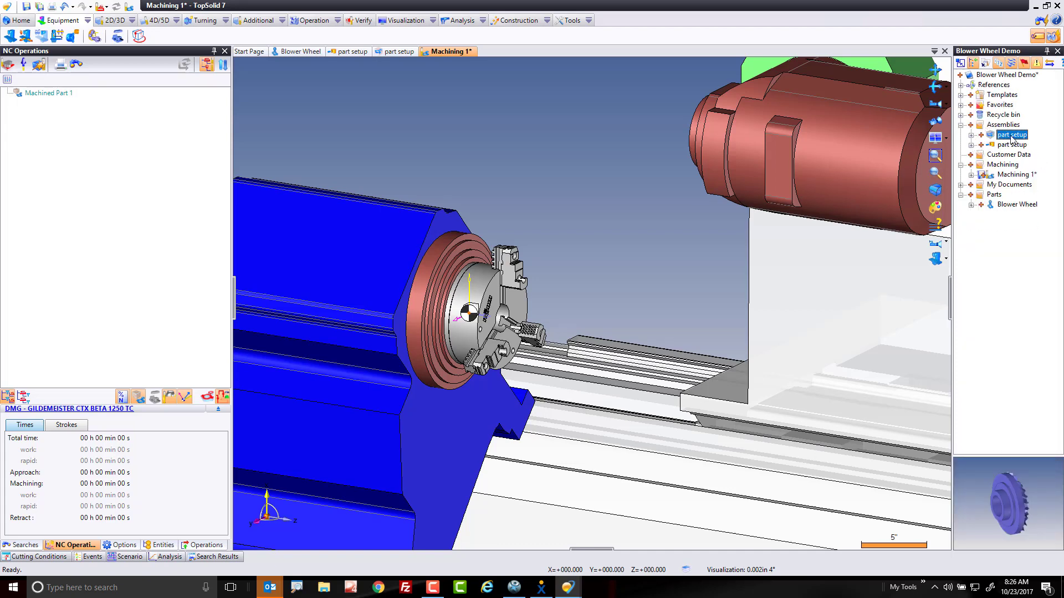
drag(1023, 138, 572, 184)
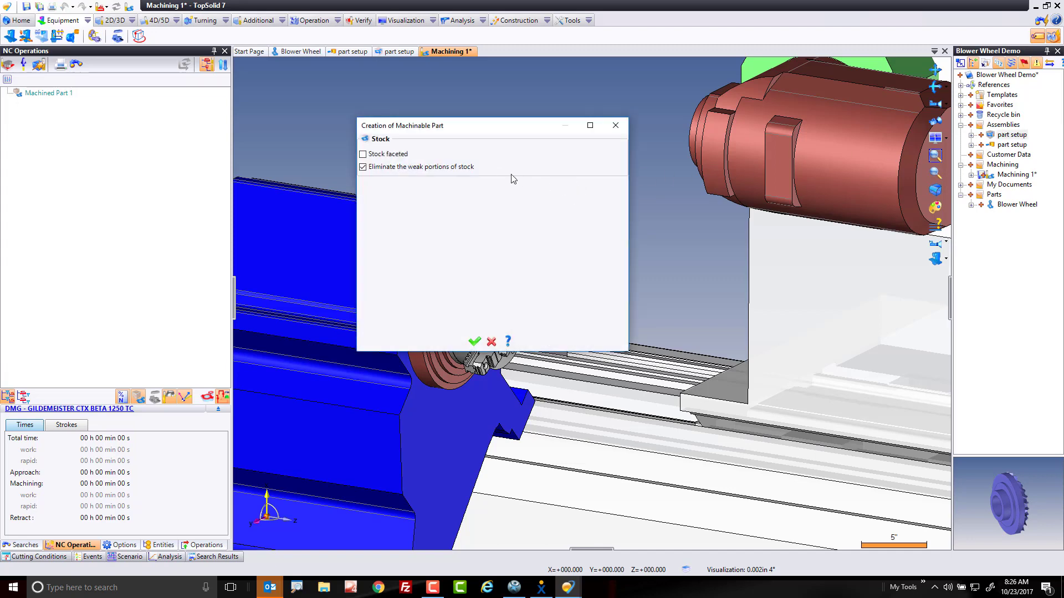
click(382, 158)
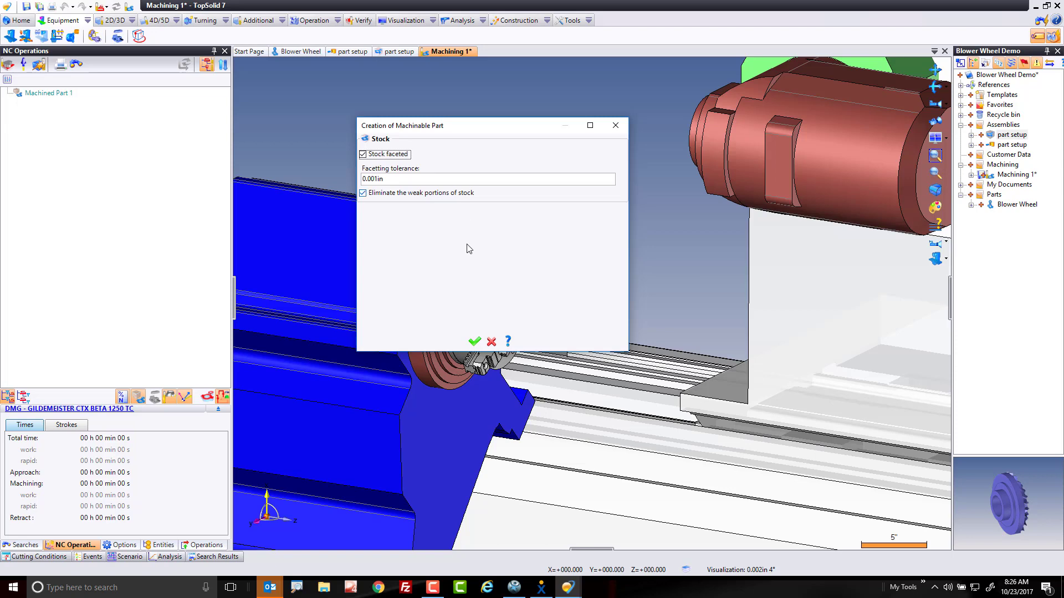
click(474, 342)
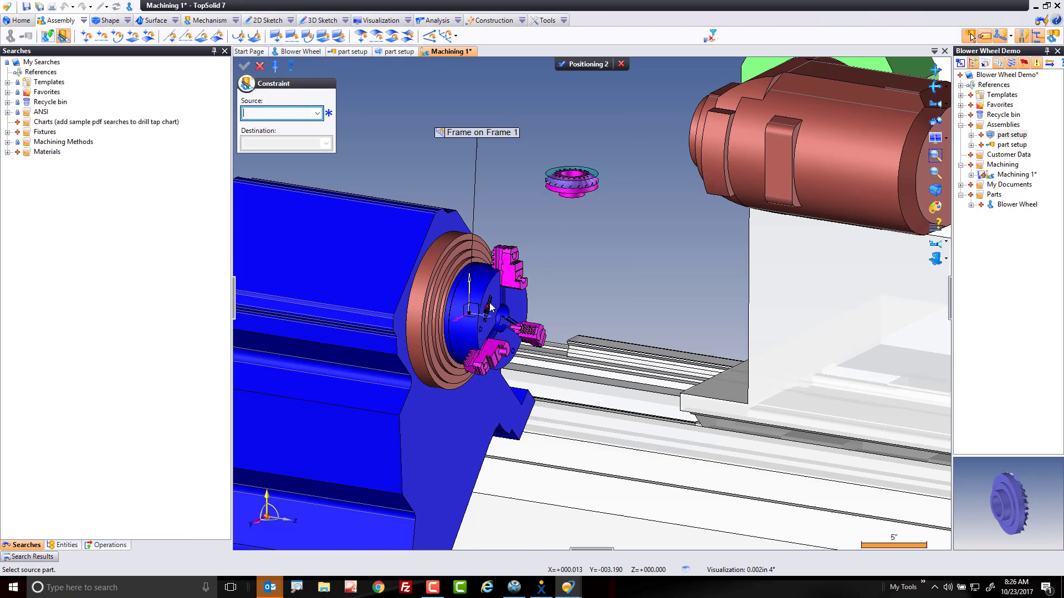
Step: Constrain the blower wheel's hub axis onto the chuck axis and flip its direction so the hub faces the chuck
scroll(567, 260, up, 5)
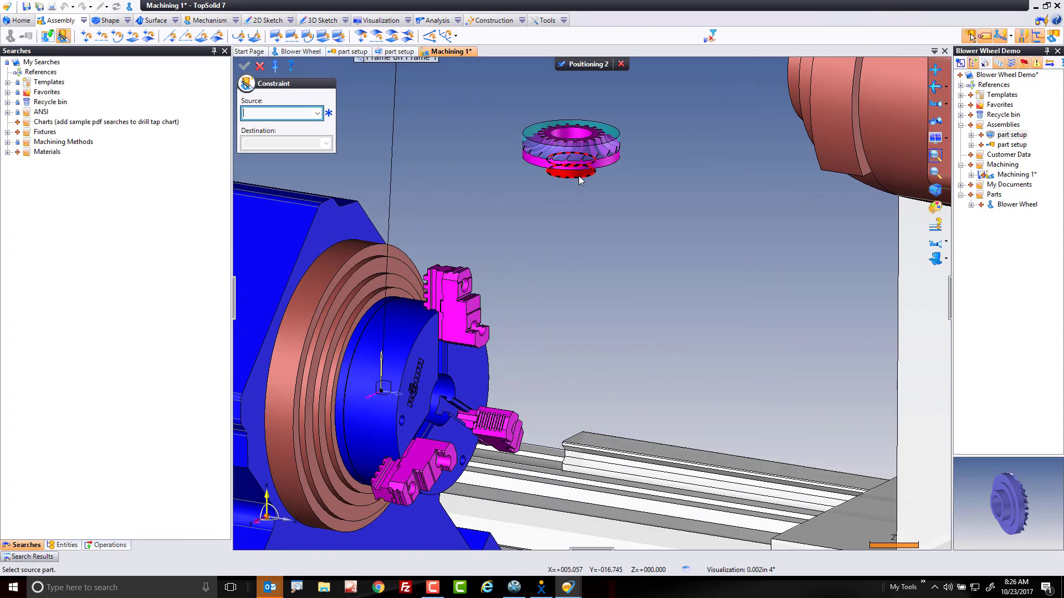
click(578, 175)
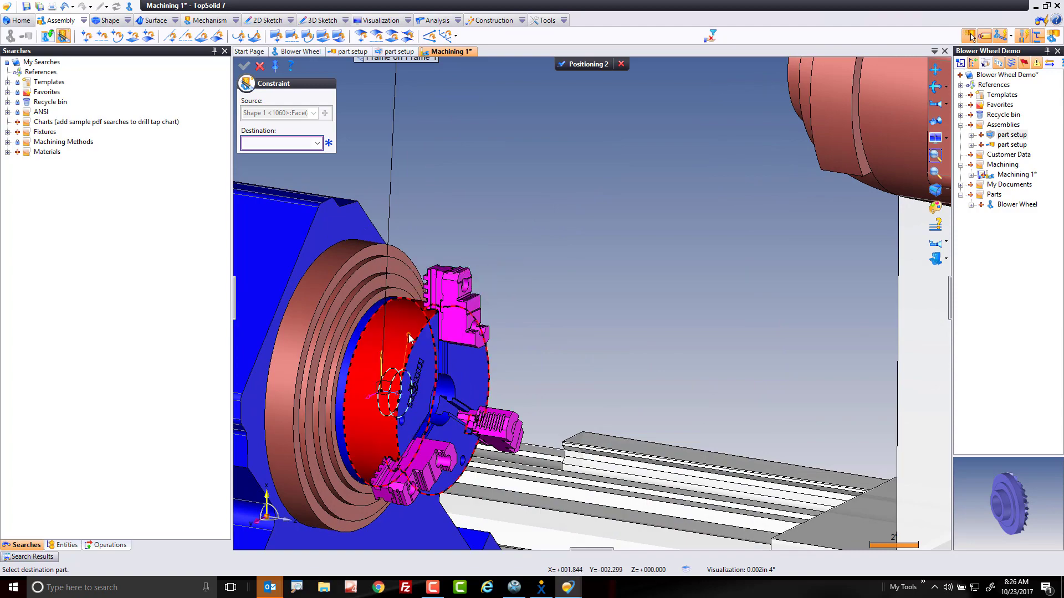
click(402, 374)
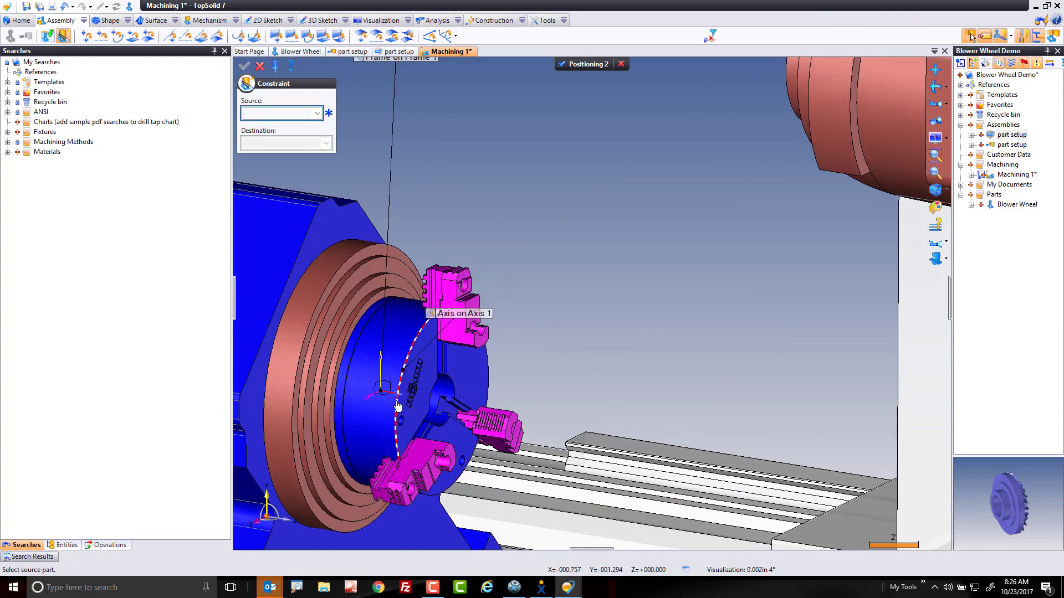
middle_drag(398, 406, 509, 388)
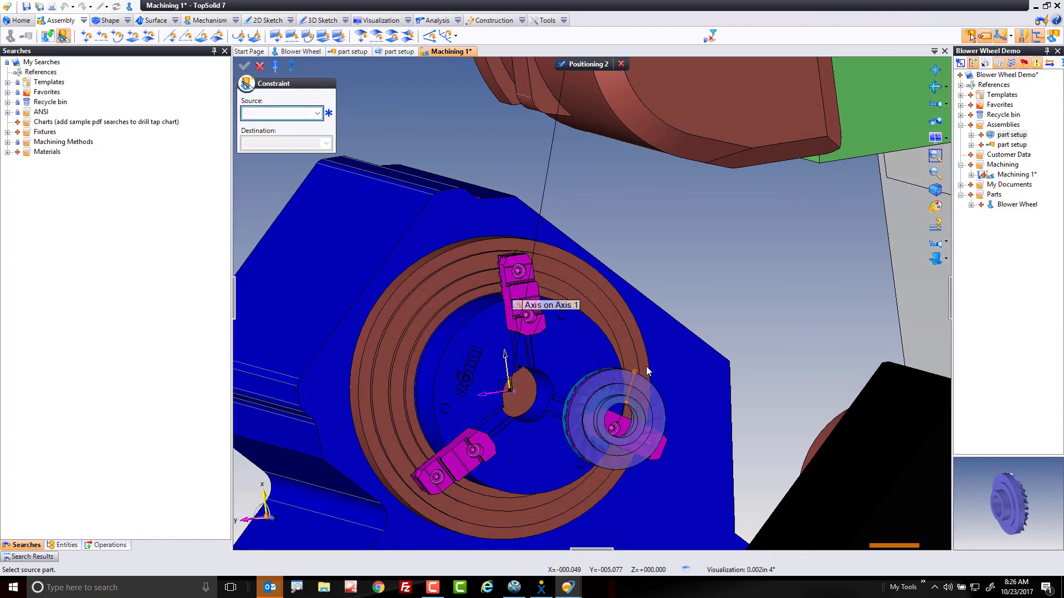
middle_drag(647, 372, 640, 441)
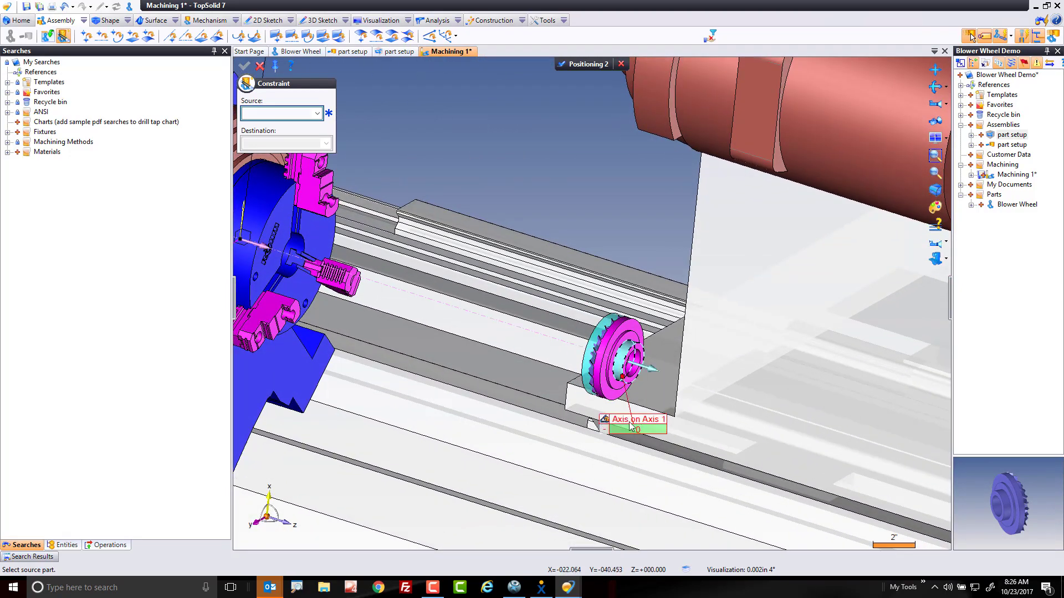
click(605, 422)
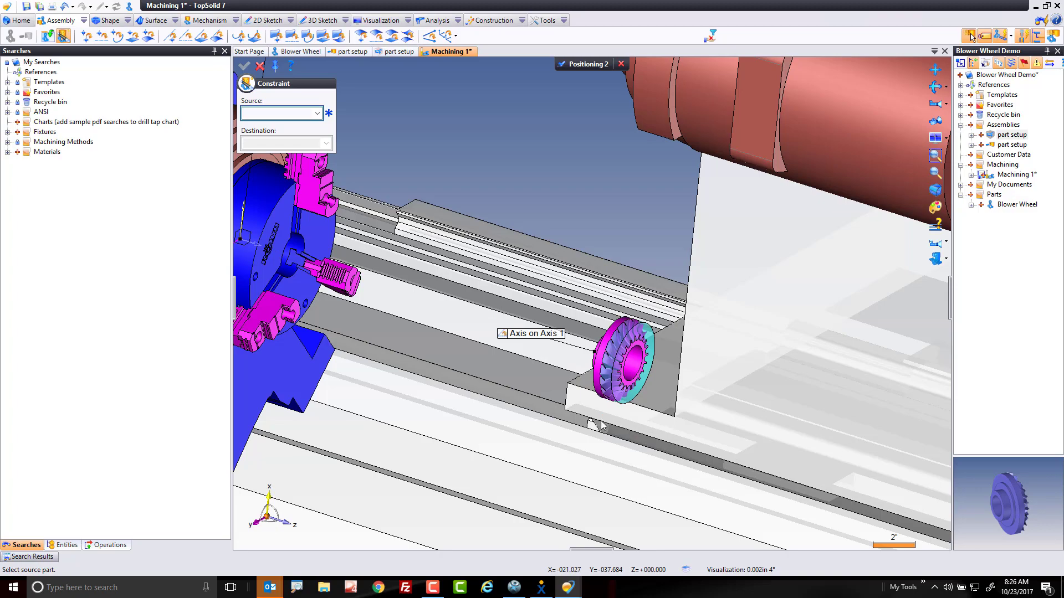
Step: Constrain the shoulder face behind the blower wheel's hub flush against the front face of a chuck jaw
scroll(603, 420, up, 5)
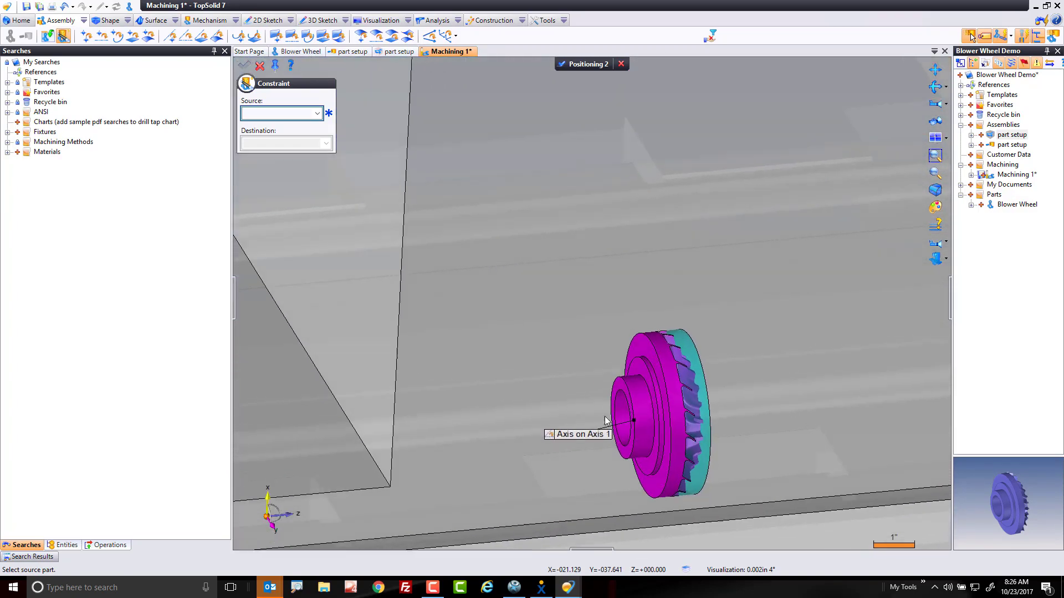
click(638, 371)
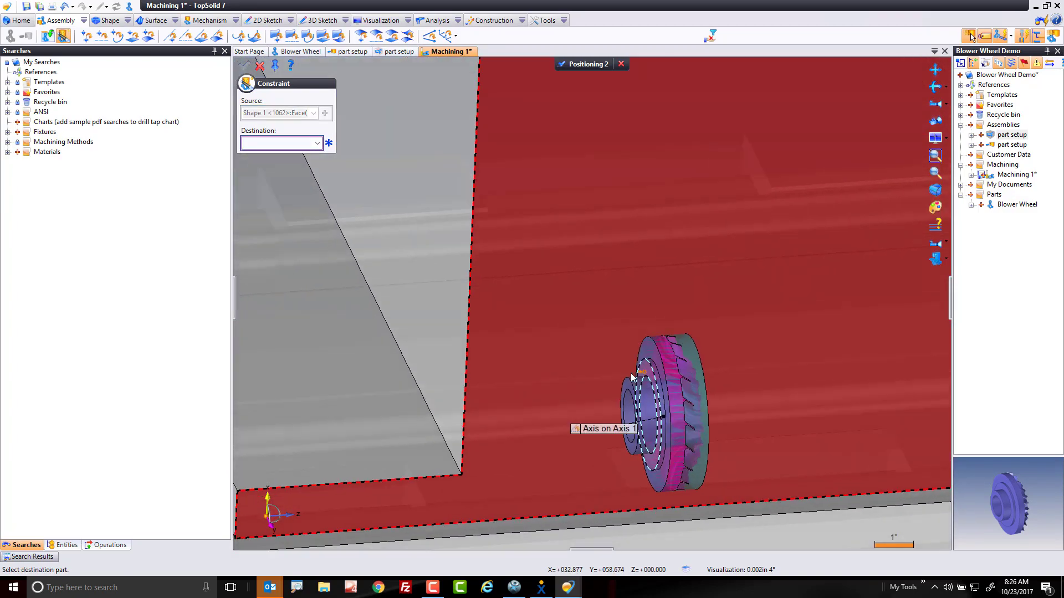
middle_drag(631, 377, 538, 365)
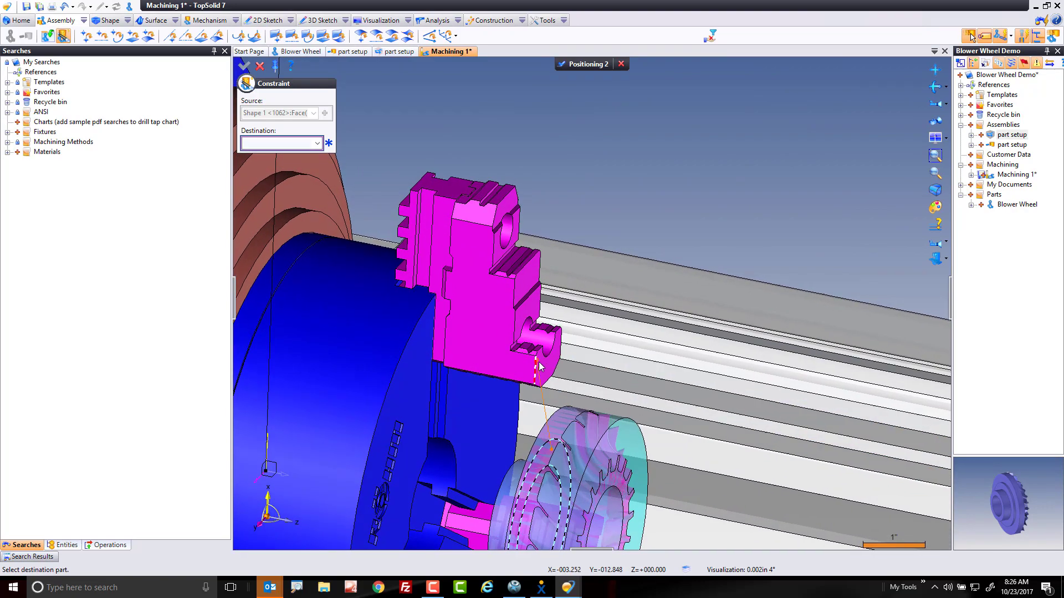
click(539, 366)
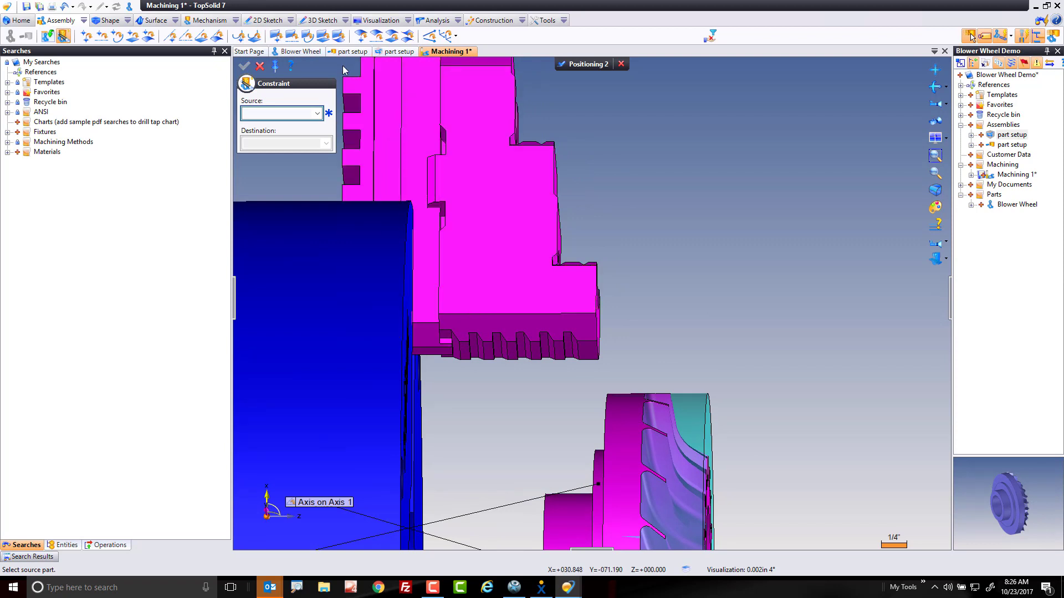
Step: Close the jaws on the part with a Plane on Surface constraint from a jaw's gripping face to the hub's cylindrical surface, with 0in offset
click(338, 37)
click(586, 357)
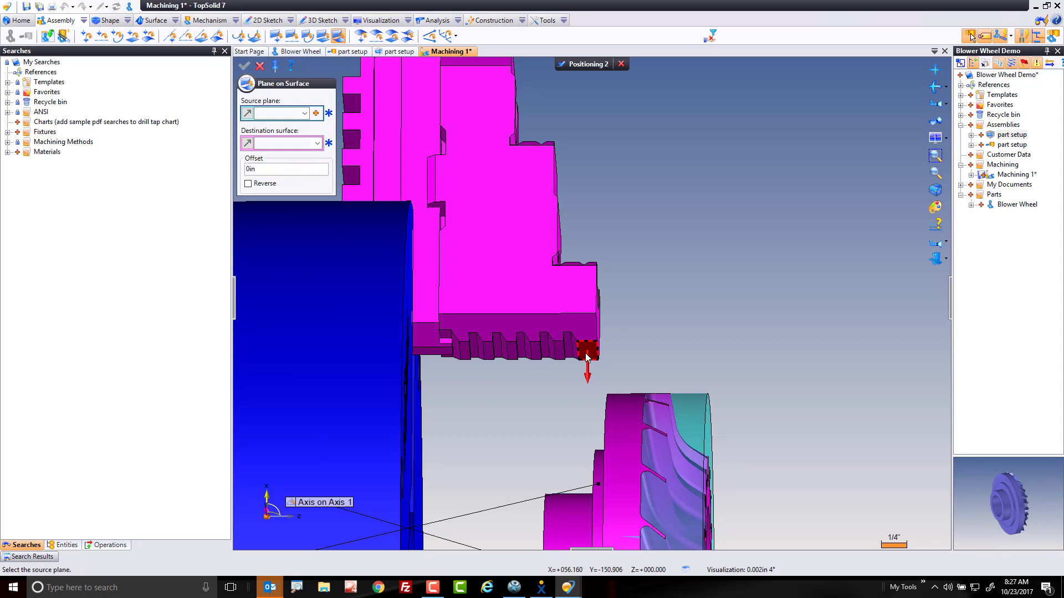
click(571, 498)
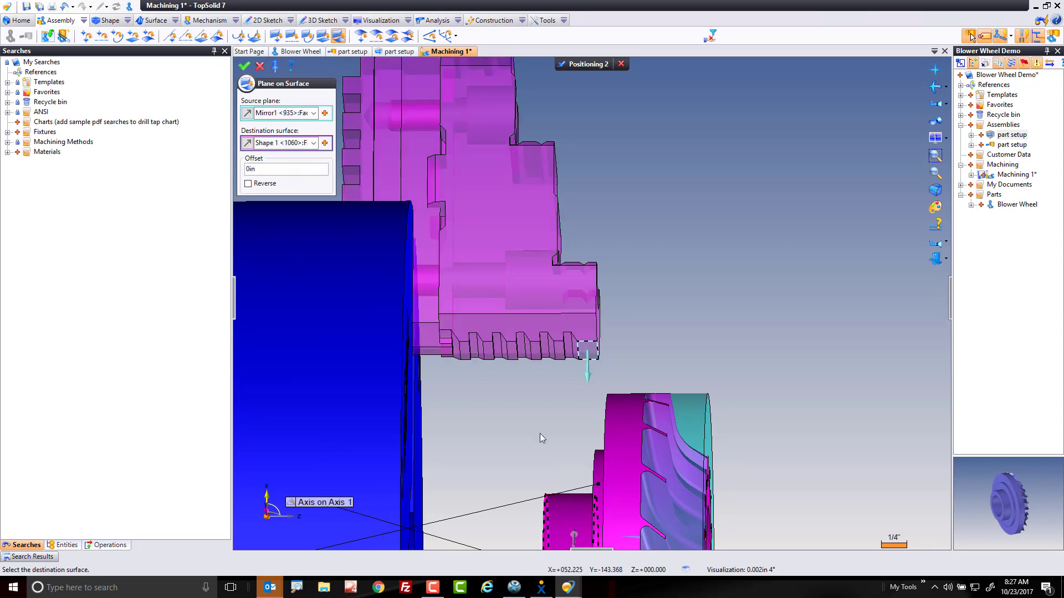
click(244, 68)
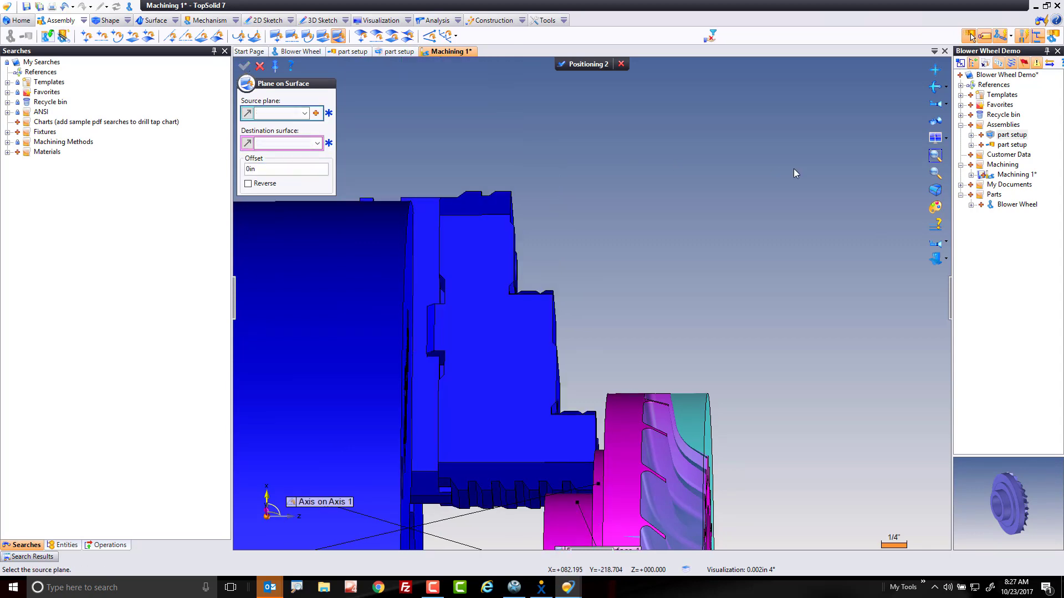
Step: Finish positioning the part and assign it to the Main Spindle as its part holder
scroll(793, 168, down, 3)
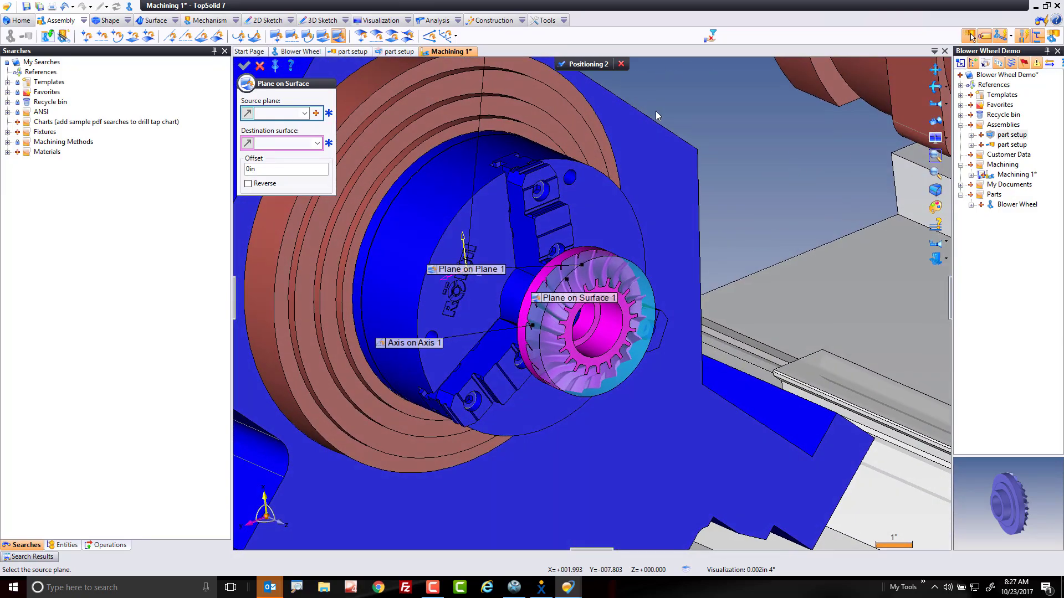
click(583, 69)
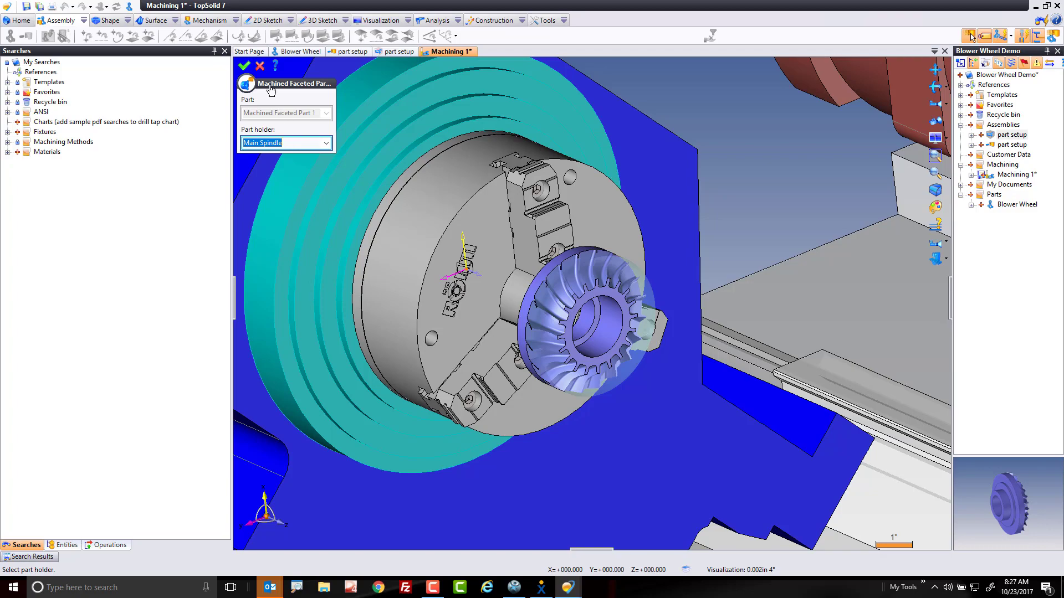
click(244, 67)
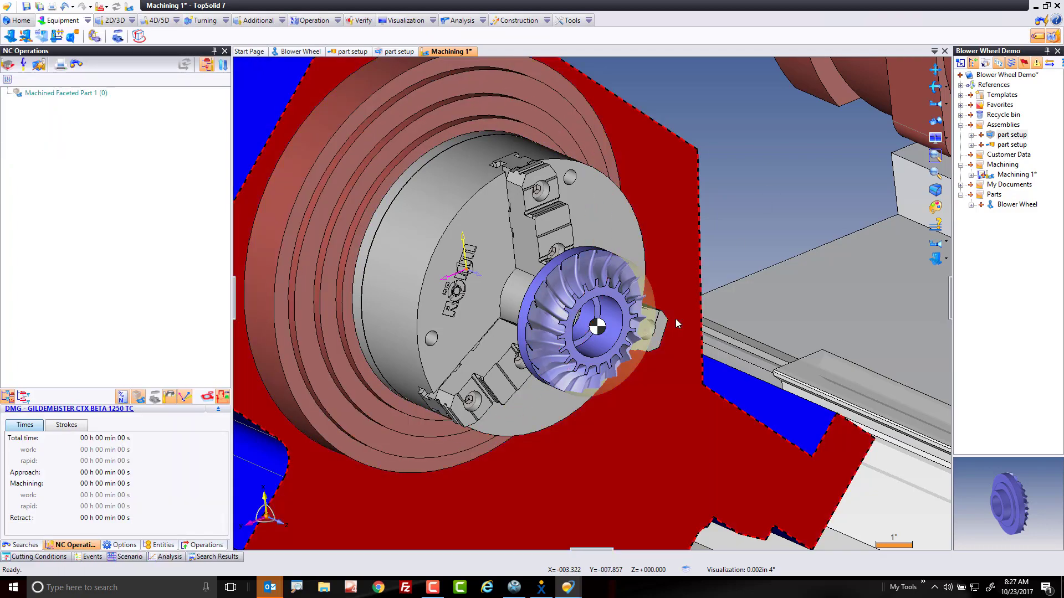
middle_drag(602, 331, 813, 162)
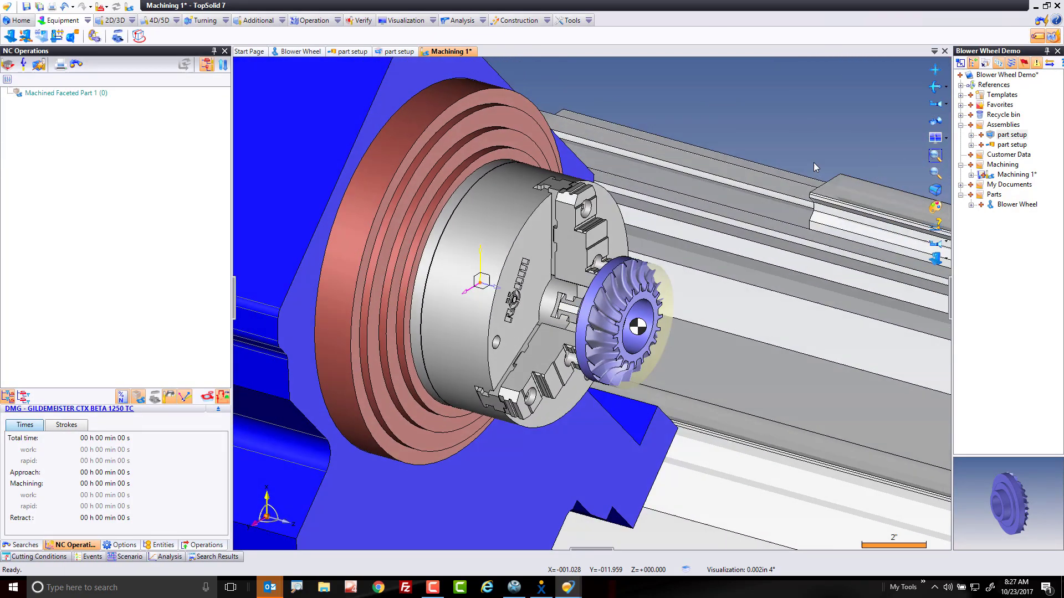